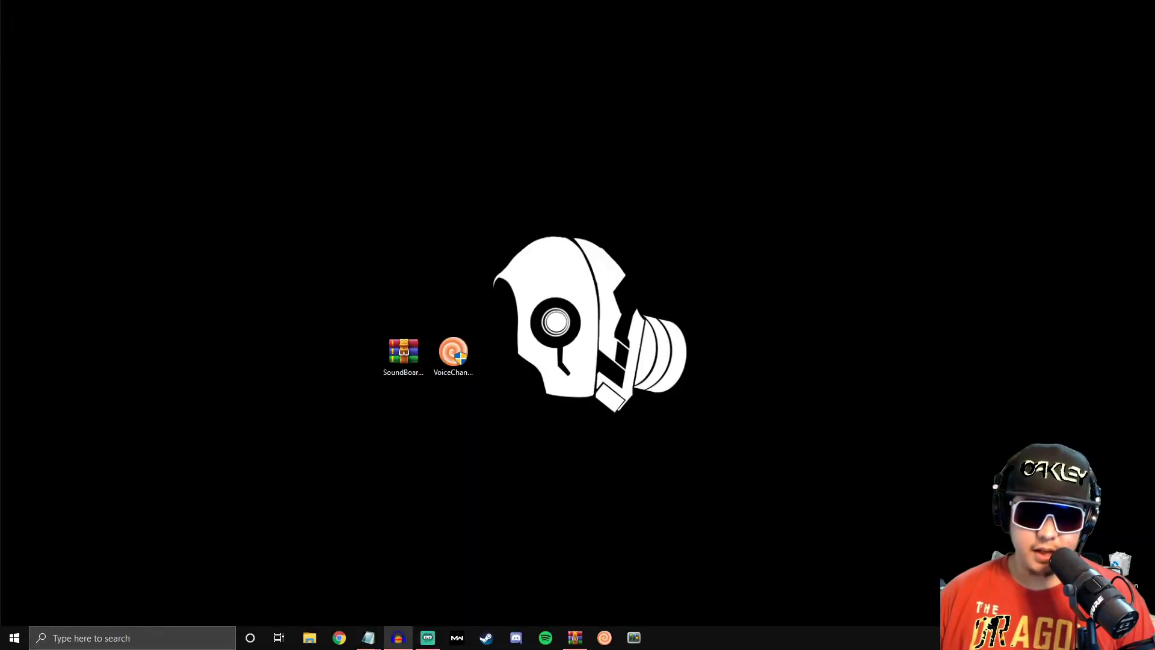
Step: Open the Clownfish Voice Changer download page in the browser and look over the available installers and plugins
left_click(339, 637)
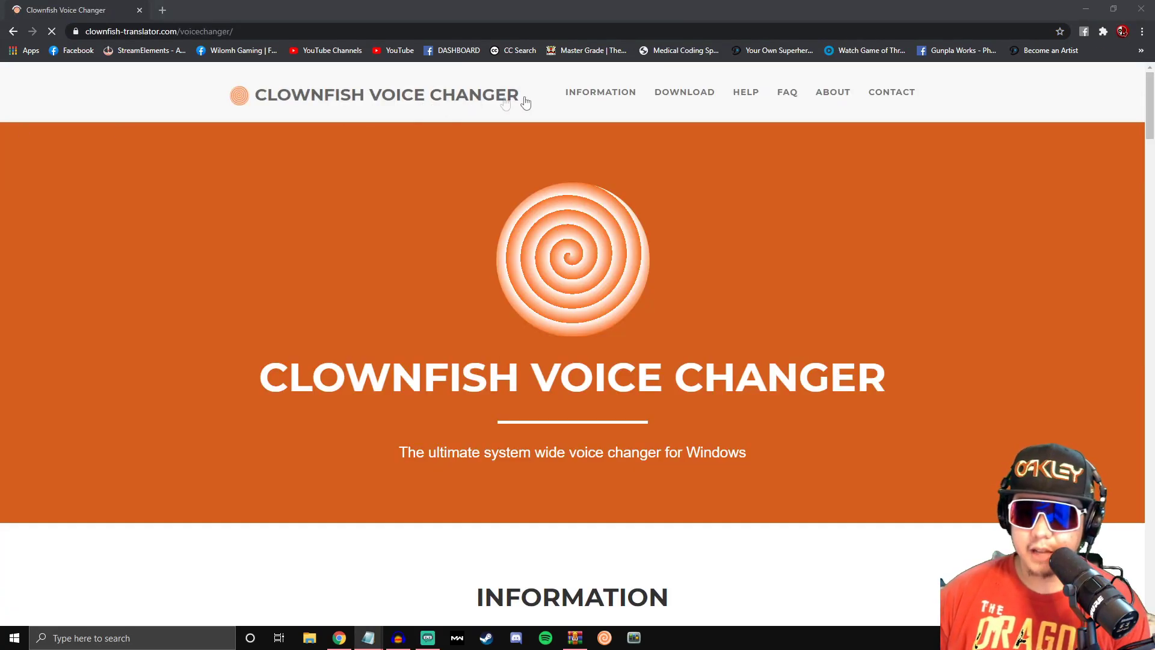
left_click(670, 99)
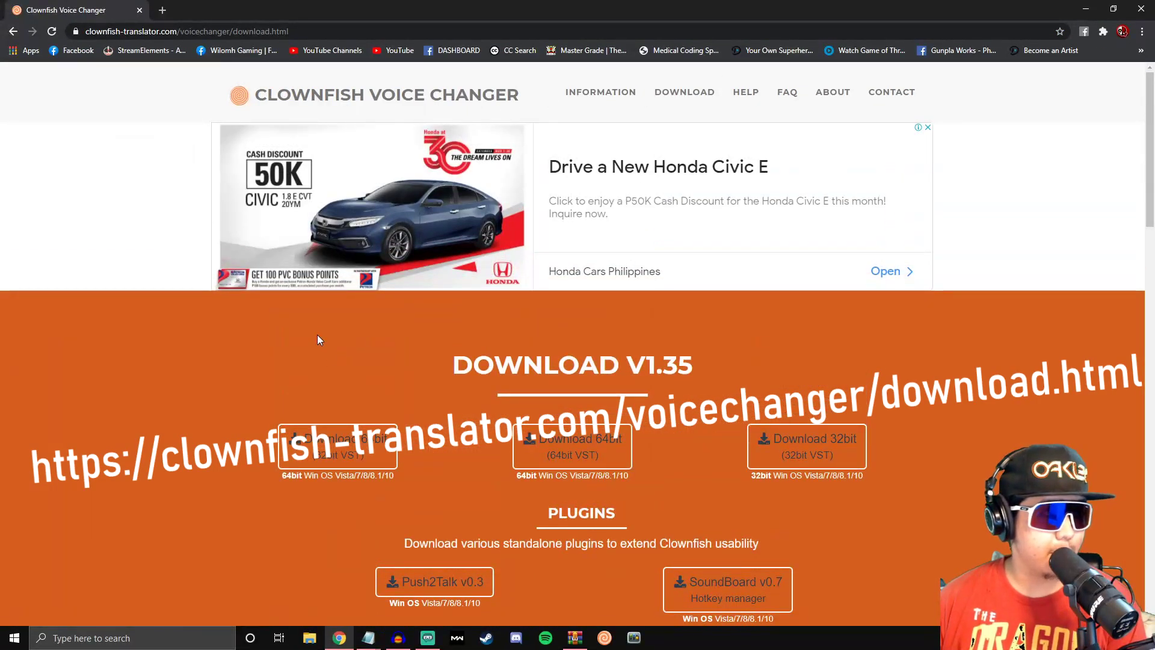
scroll(370, 375, "down", 1)
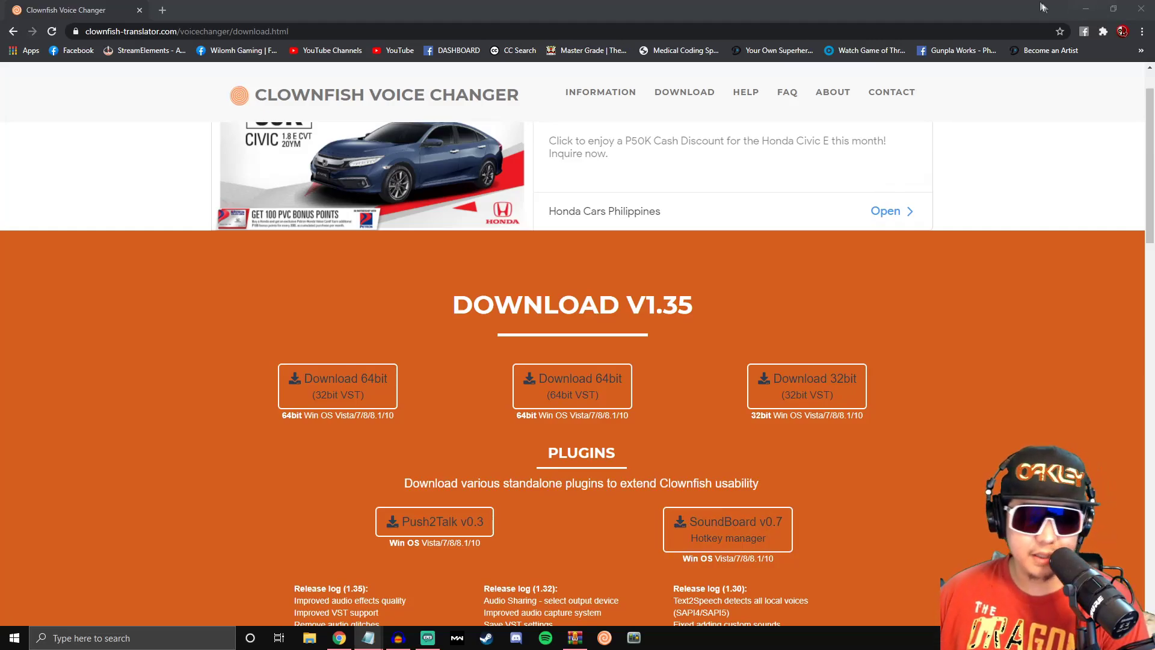
left_click(1085, 11)
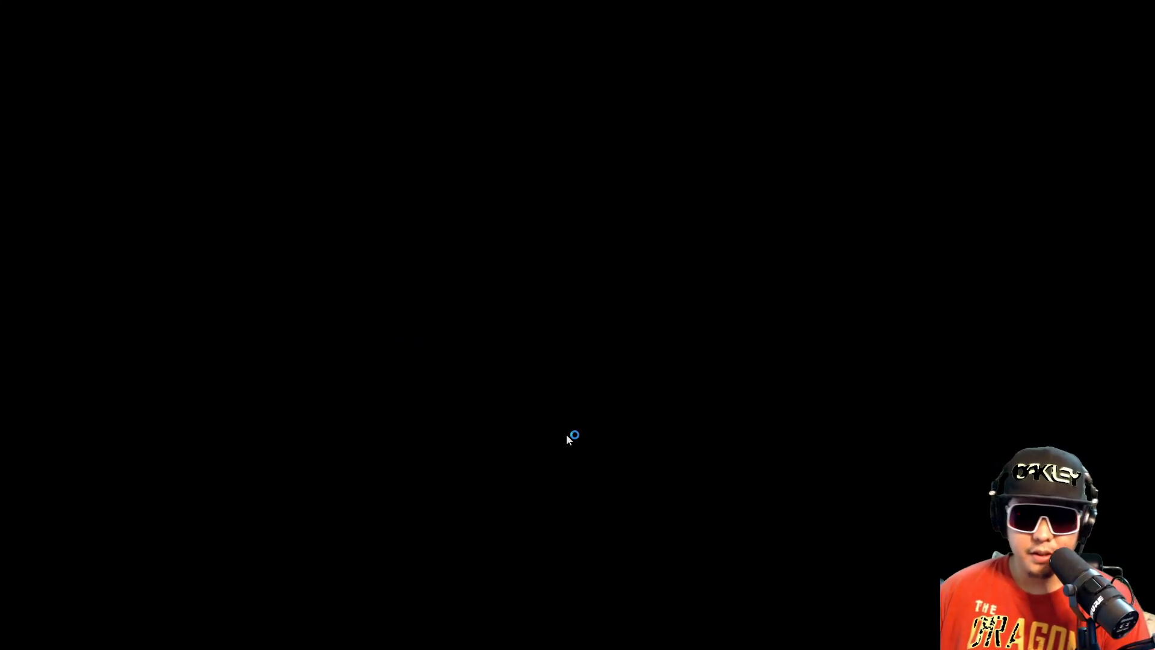
Step: Go through the Clownfish Voice Changer setup, keeping the default destination folder C:\Program Files (x86)\ClownfishVoiceChanger
left_click(641, 415)
left_click(642, 415)
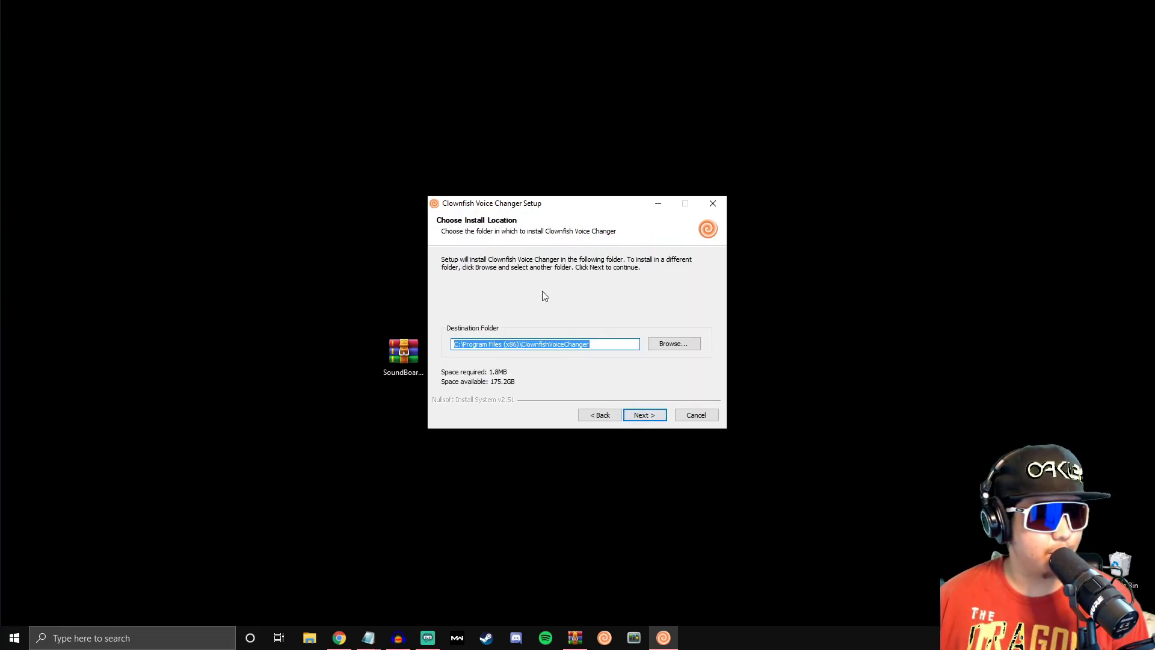
left_click(636, 415)
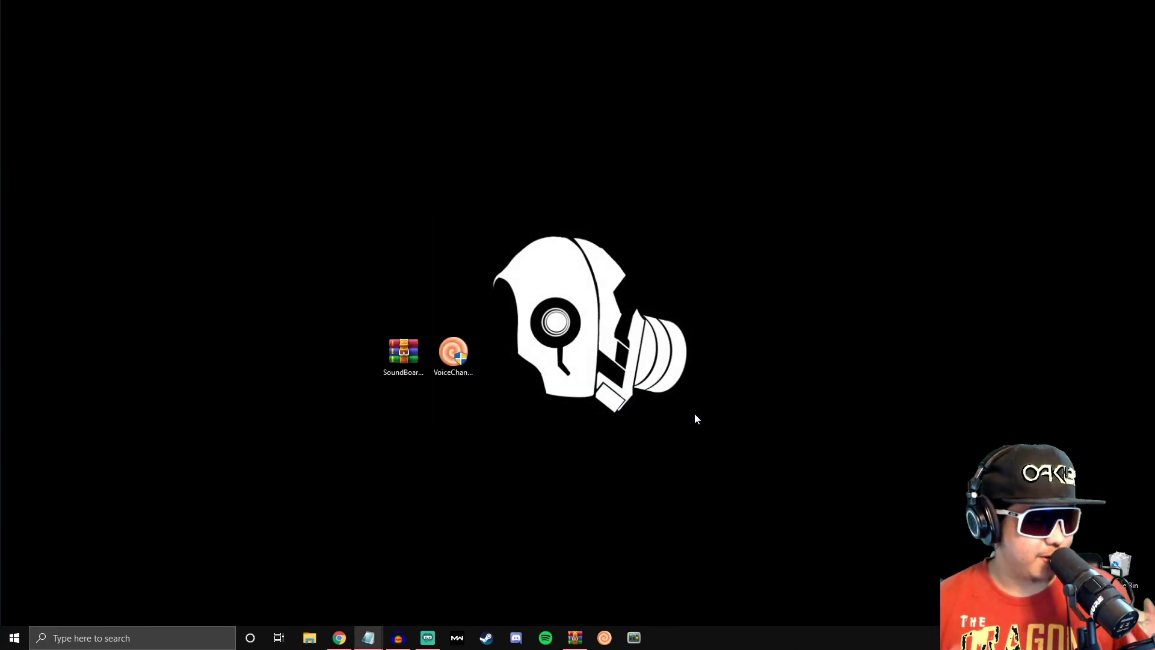
Step: Open the ClownfishVoiceChanger folder in Program Files (x86) in File Explorer and move its window aside
left_click(339, 638)
left_click(309, 637)
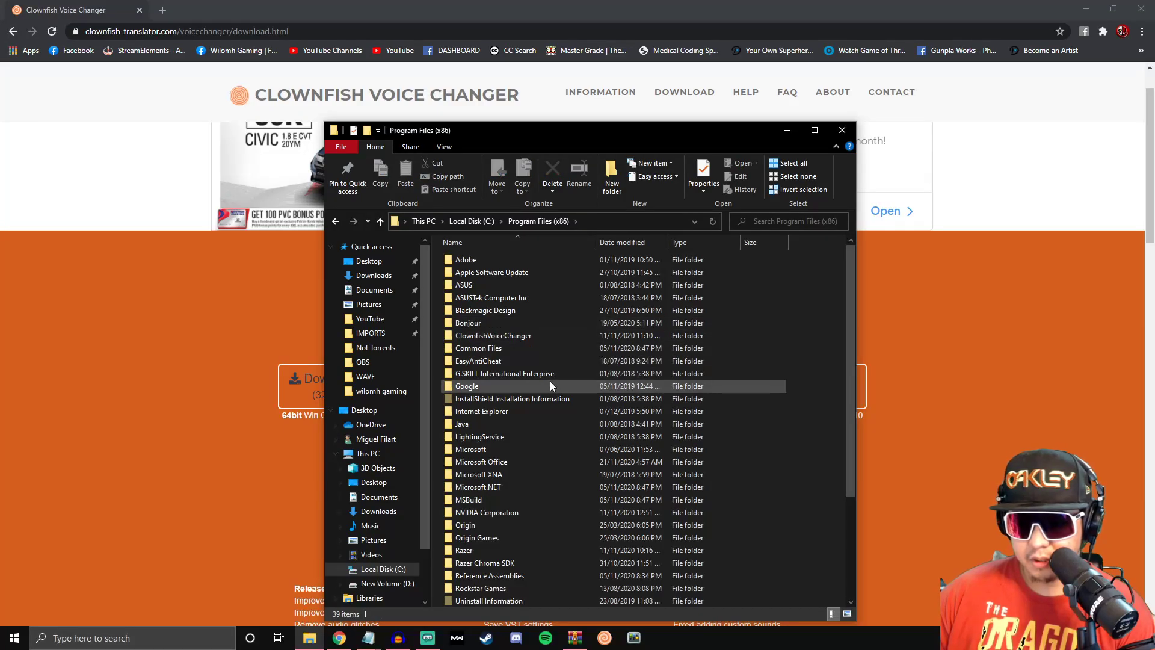
double_click(528, 334)
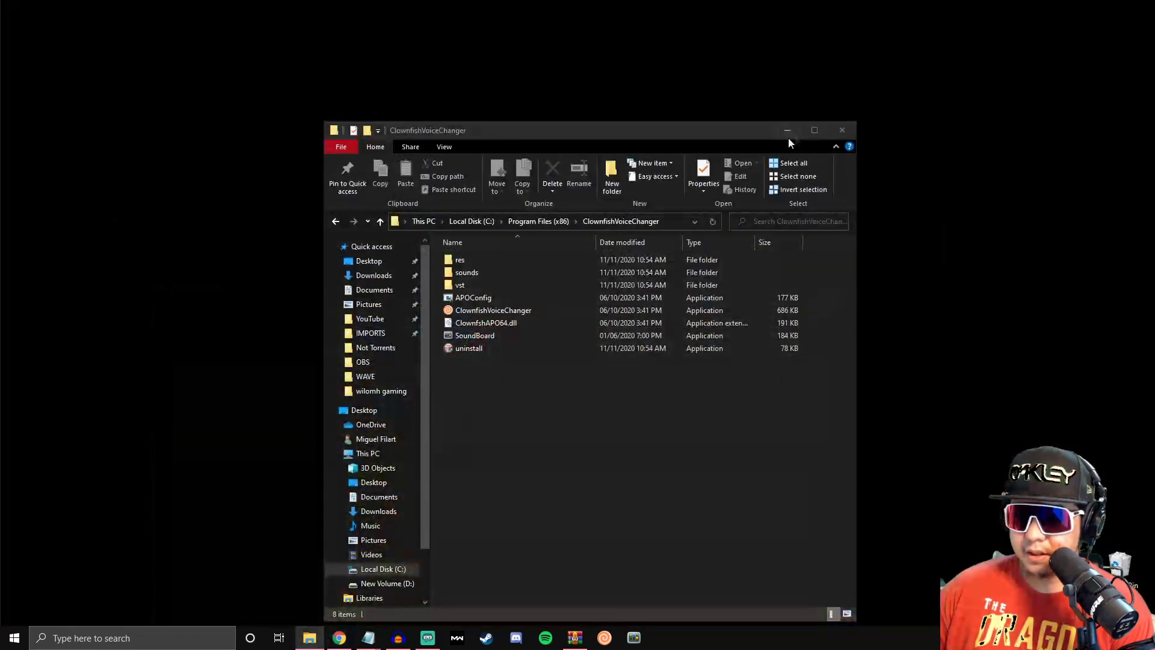
left_click(788, 130)
key("alt+Tab")
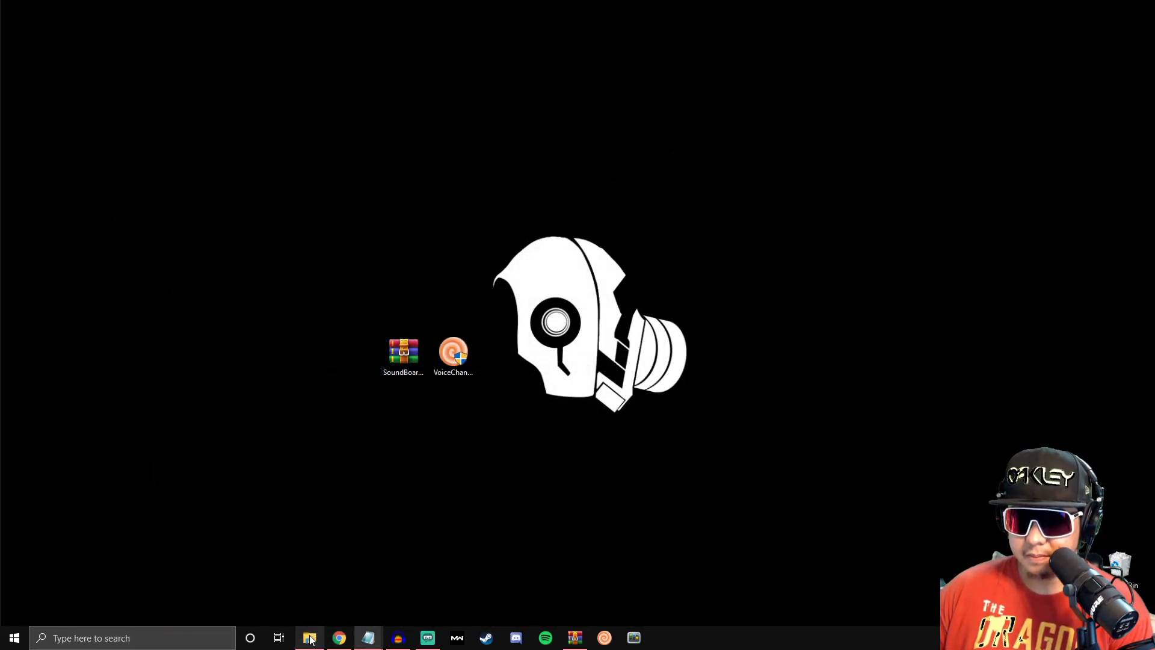
left_click_drag(635, 132, 830, 118)
Step: Open the SoundBoard(0.7).zip archive, move its window beside the folder window, and select SoundBoard.exe in the SoundBoard folder
double_click(406, 362)
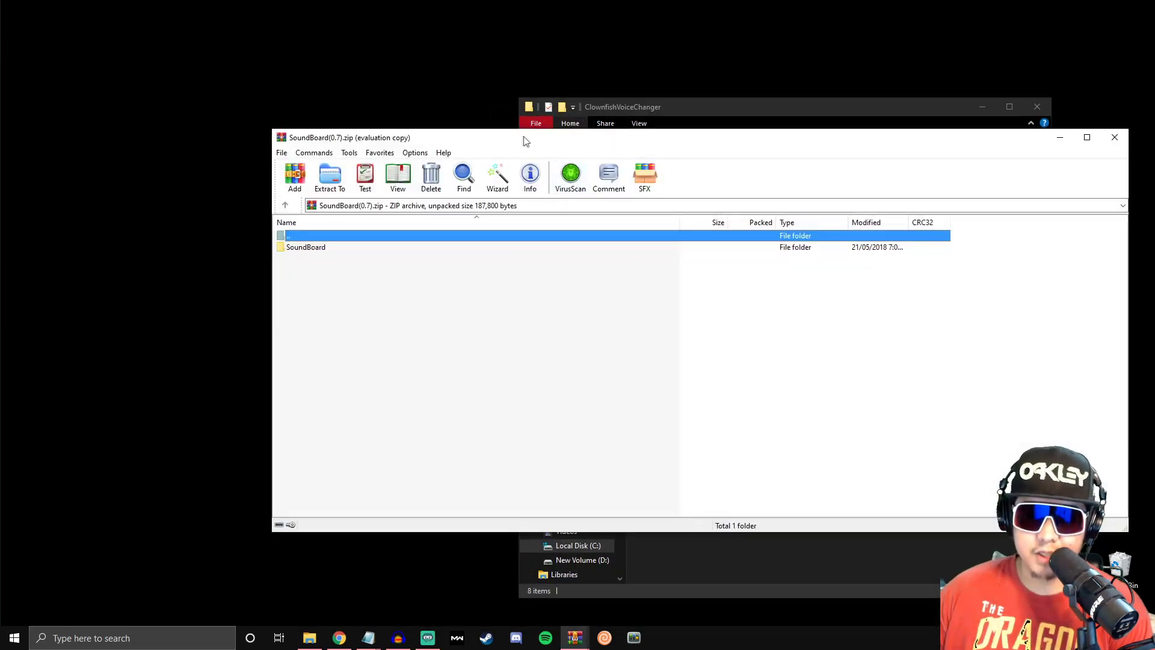
left_click_drag(526, 139, 257, 85)
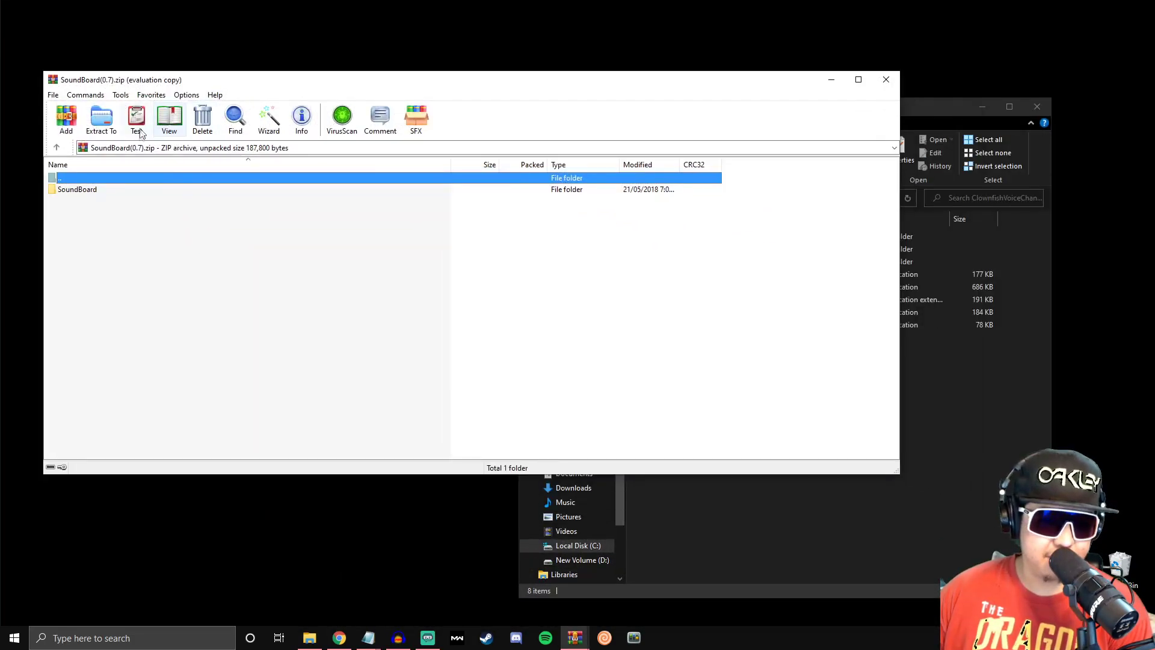
left_click(541, 282)
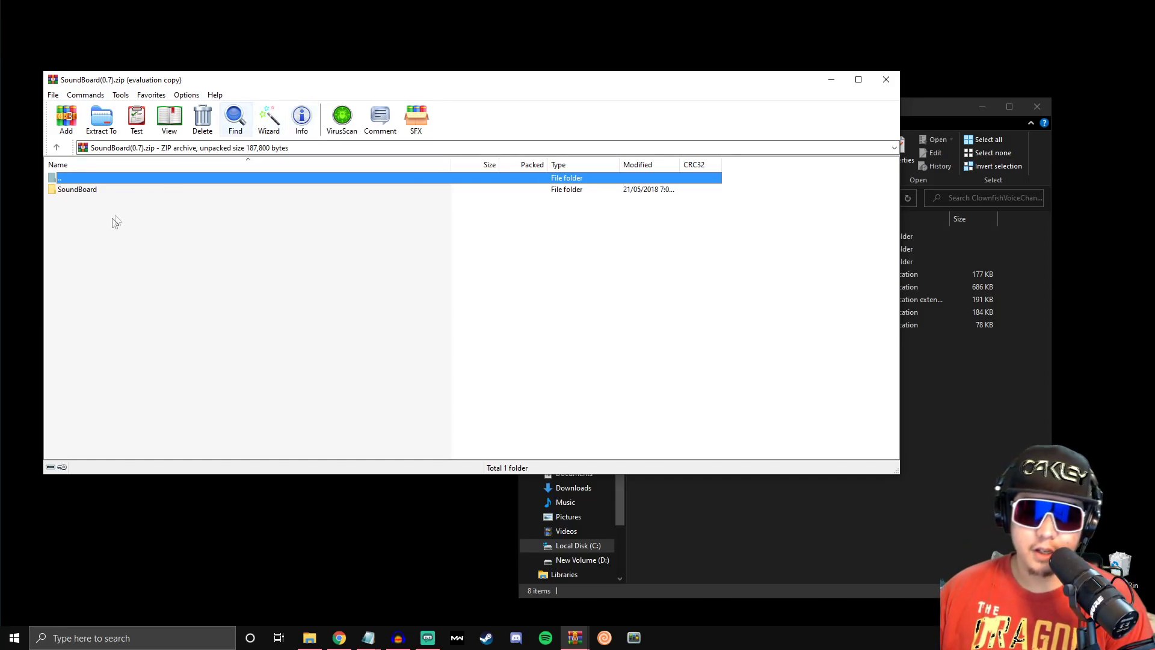
double_click(92, 189)
left_click(81, 190)
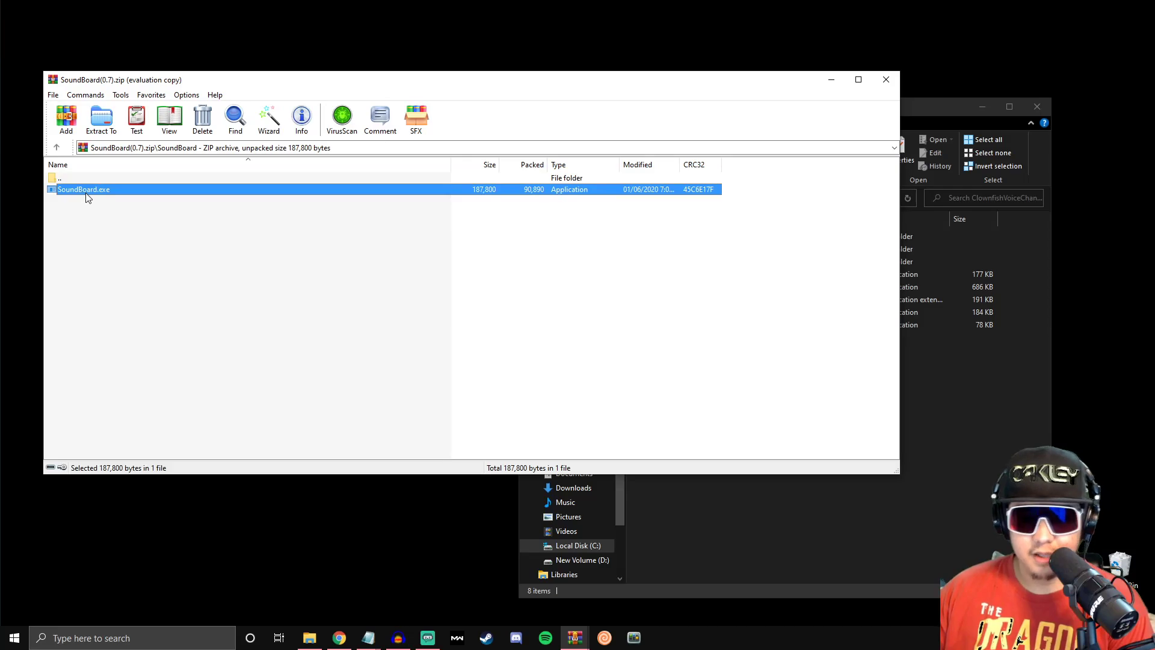
Step: Try to copy SoundBoard.exe from the archive into the ClownfishVoiceChanger folder
left_click(722, 491)
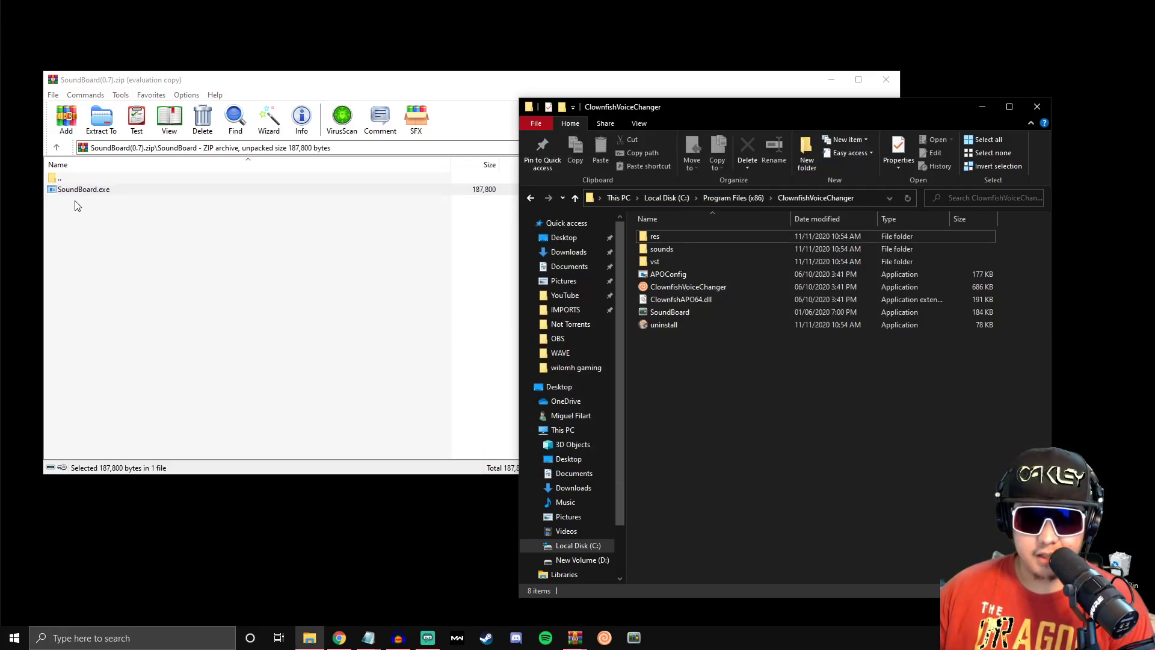
left_click_drag(78, 190, 678, 404)
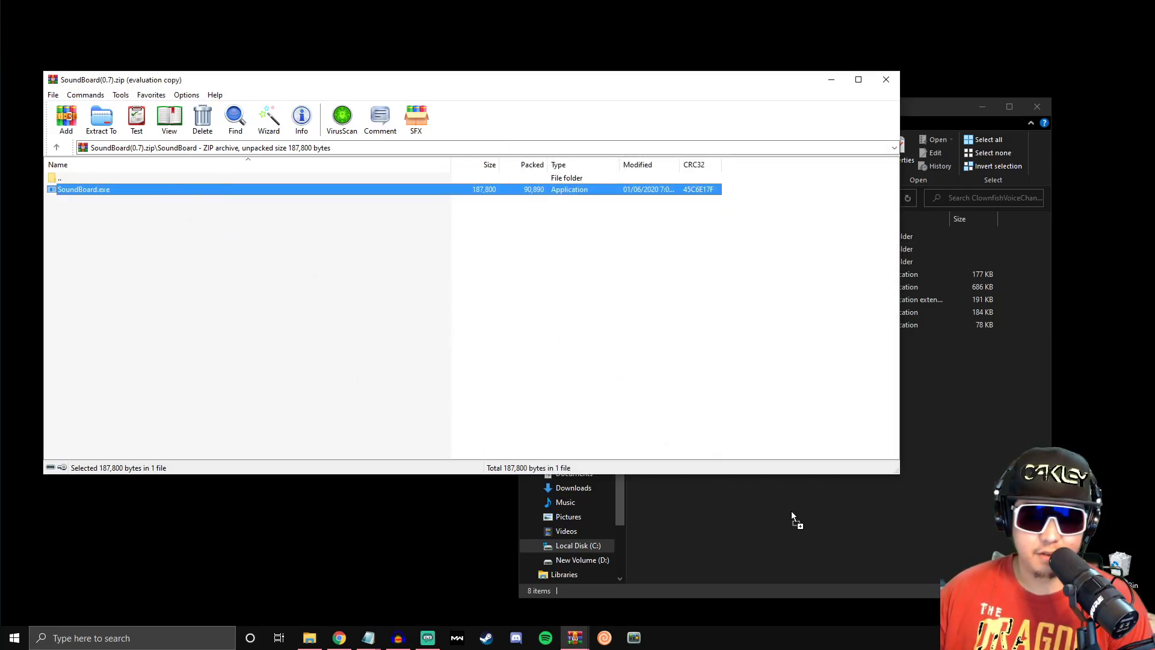
left_click_drag(792, 511, 817, 440)
left_click(402, 158)
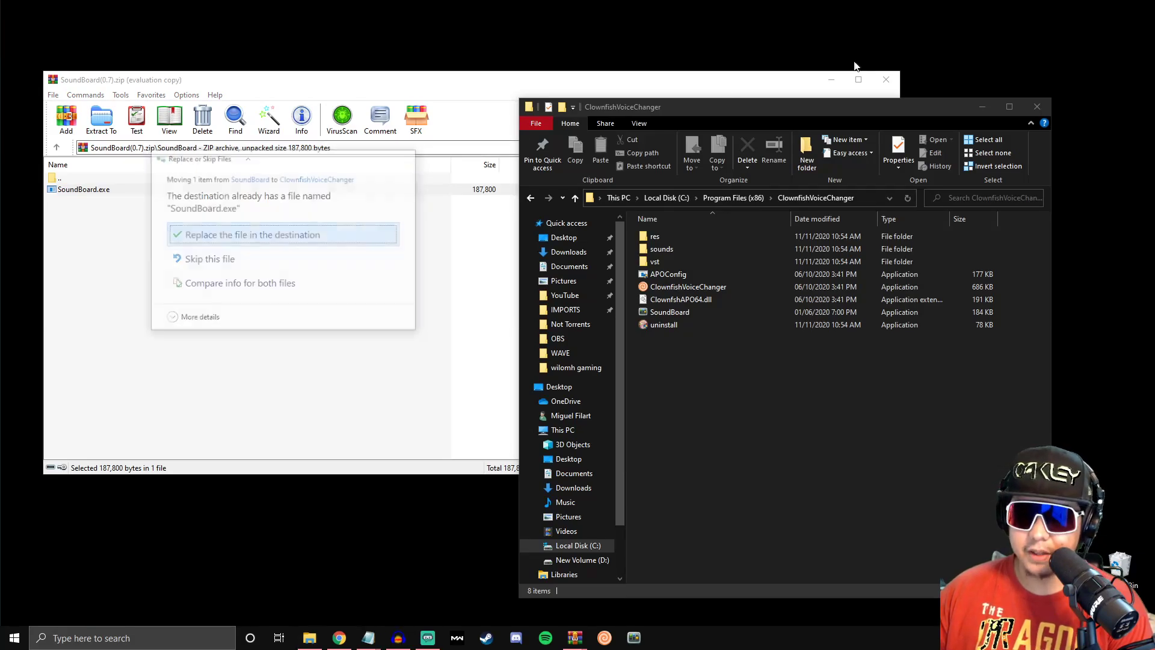
Step: Close the SoundBoard archive and the ClownfishVoiceChanger folder window
left_click(884, 80)
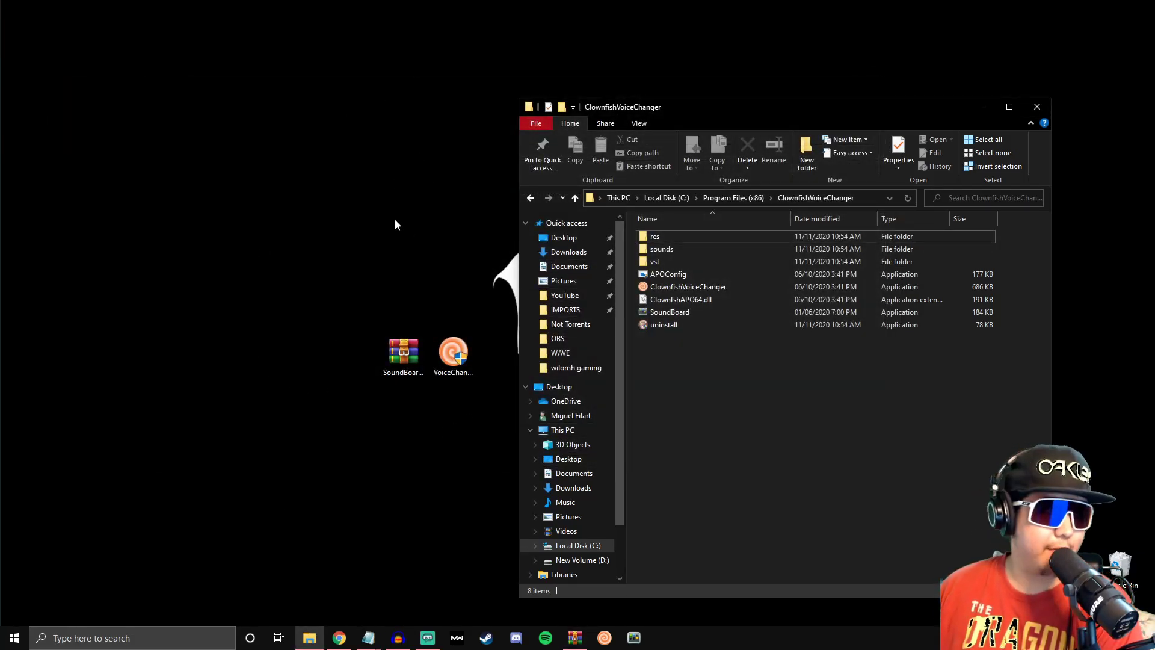
right_click(696, 315)
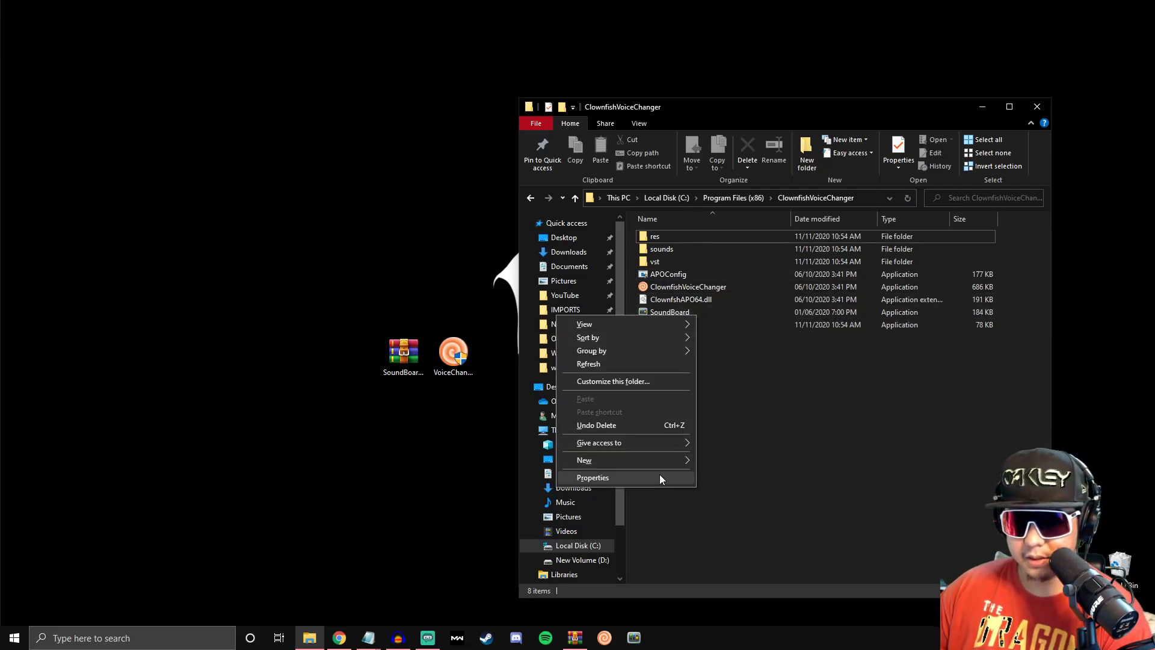
left_click(910, 345)
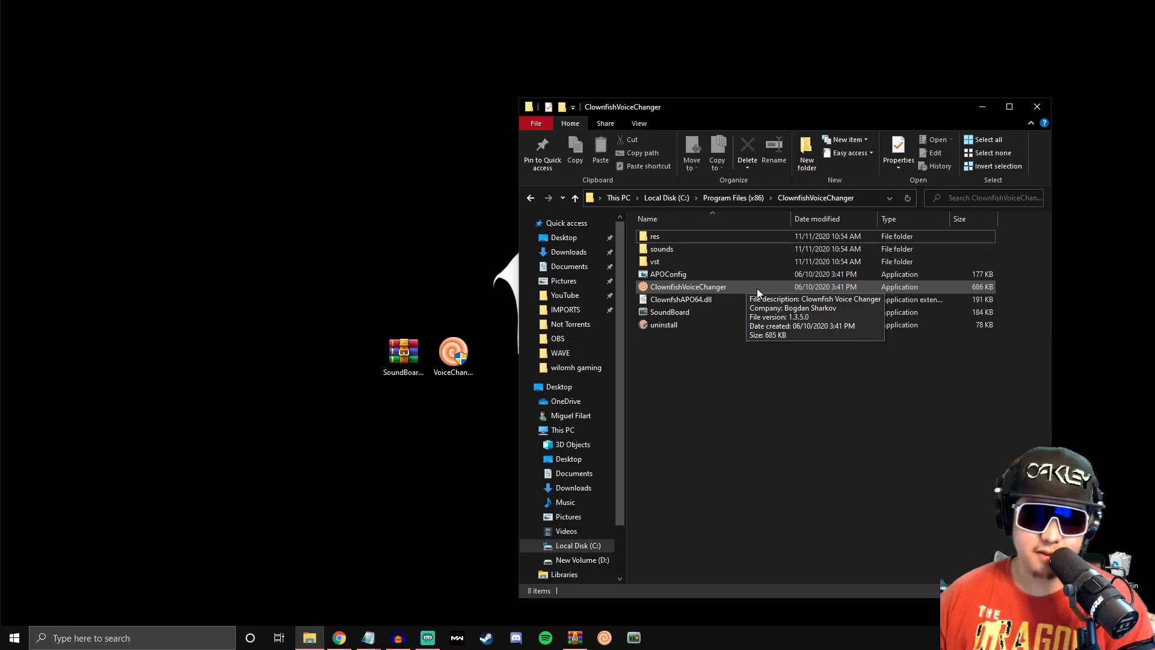
left_click(1033, 108)
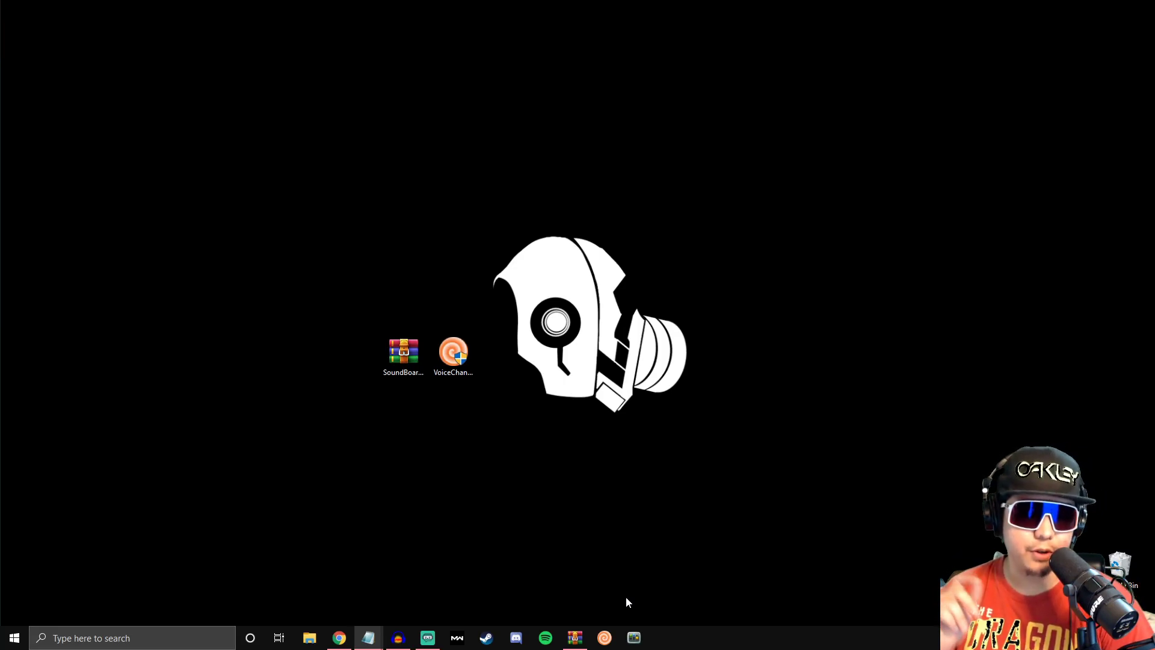
Step: Open the Set Voice Changer window of Clownfish and move it to the middle of the desktop
right_click(602, 642)
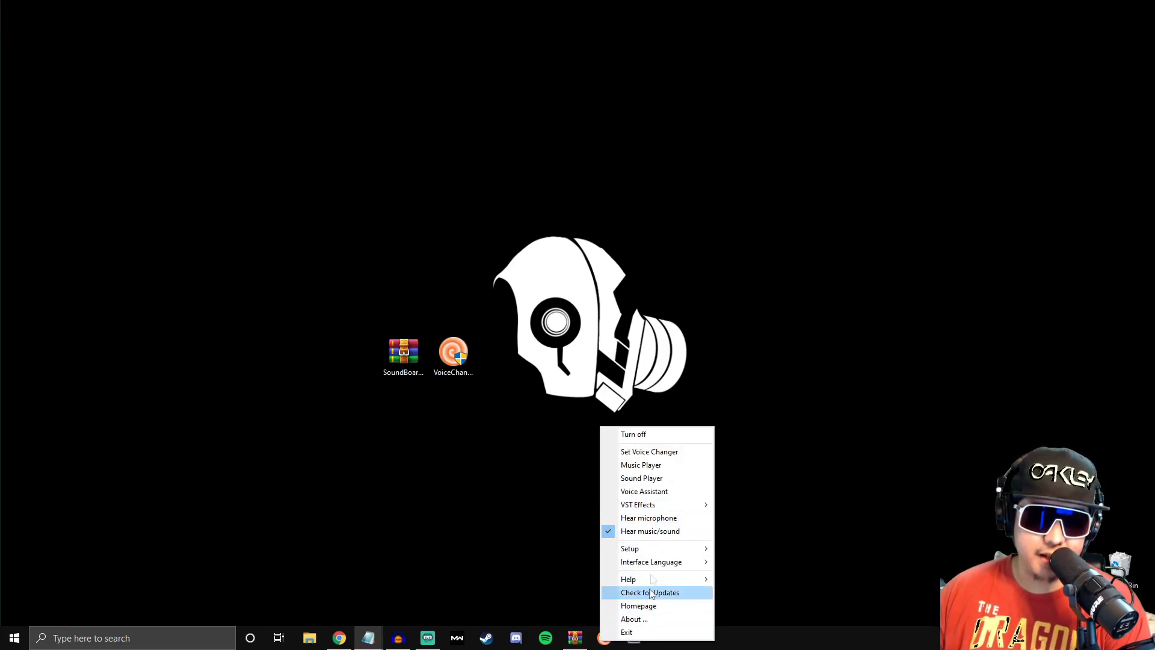
mouse_move(637, 561)
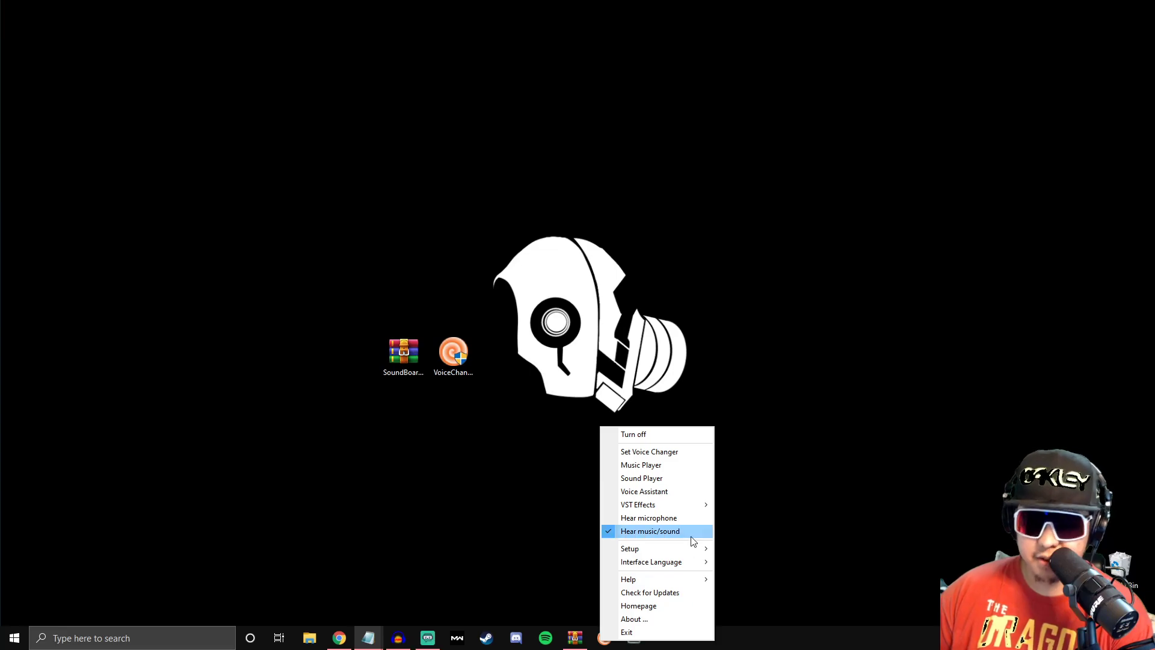
left_click(668, 451)
left_click_drag(305, 179, 567, 133)
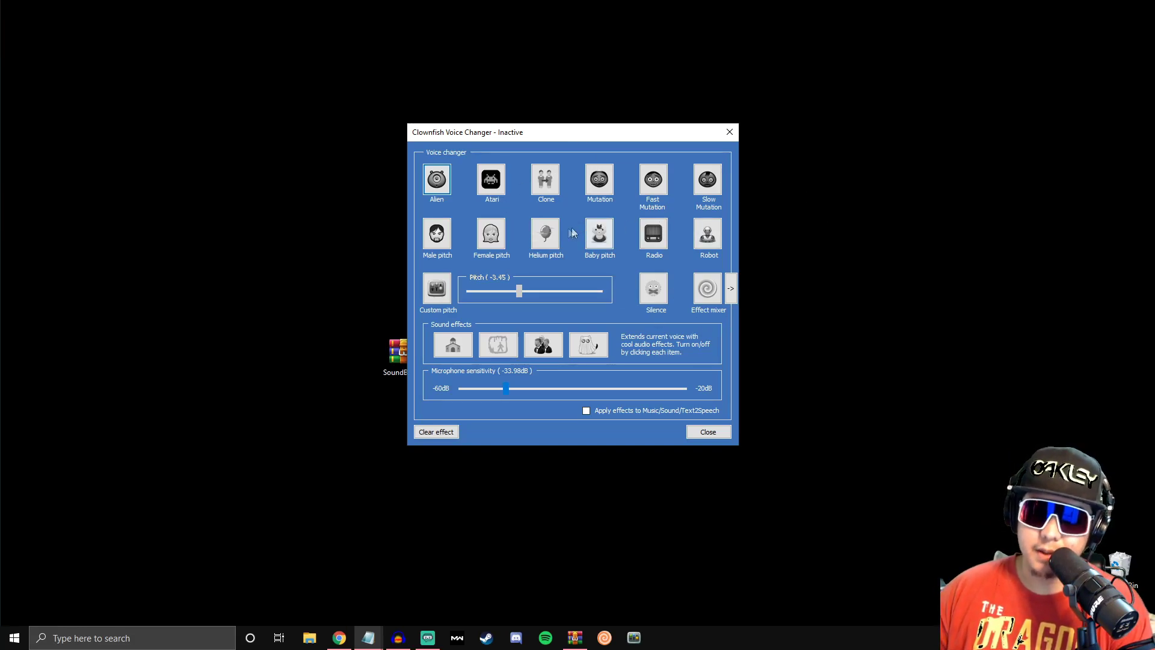
Step: Try Helium pitch and Male pitch with the church sound effect, clear the effects and close the window
left_click(548, 234)
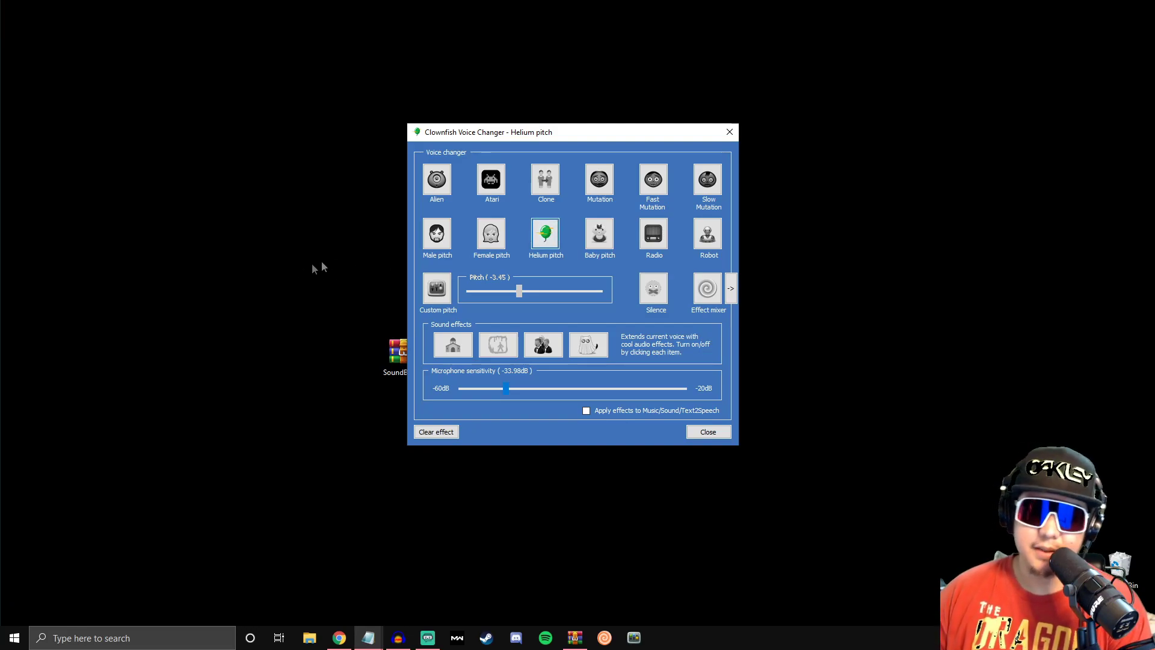
left_click(436, 243)
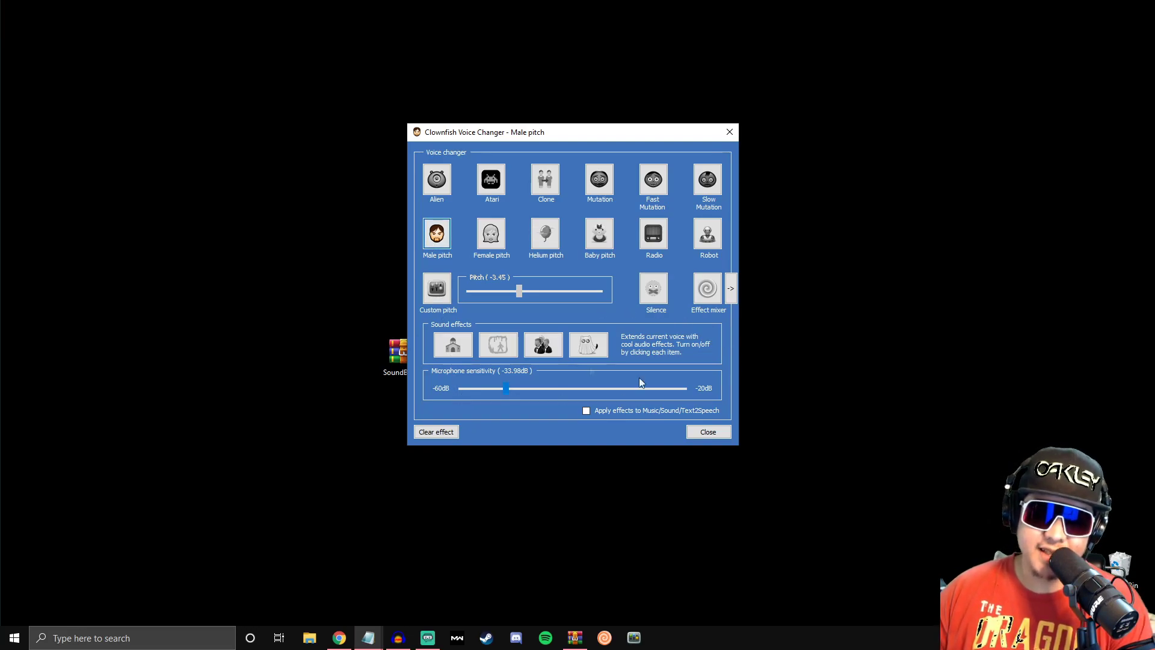
left_click(459, 349)
left_click(458, 350)
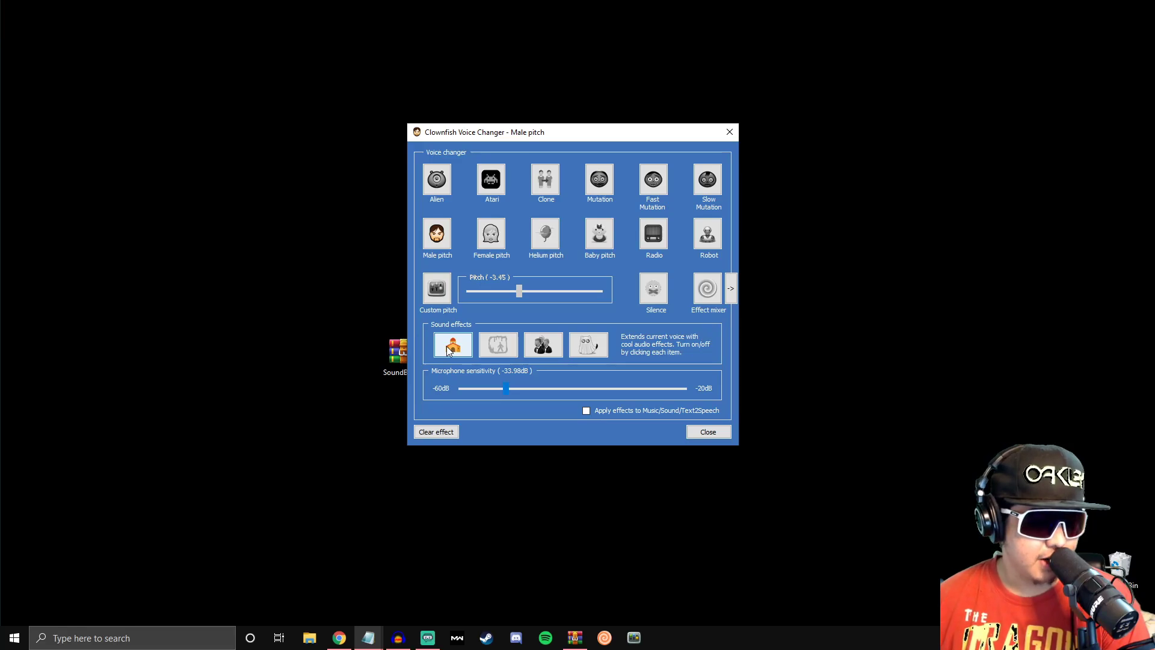
left_click(453, 432)
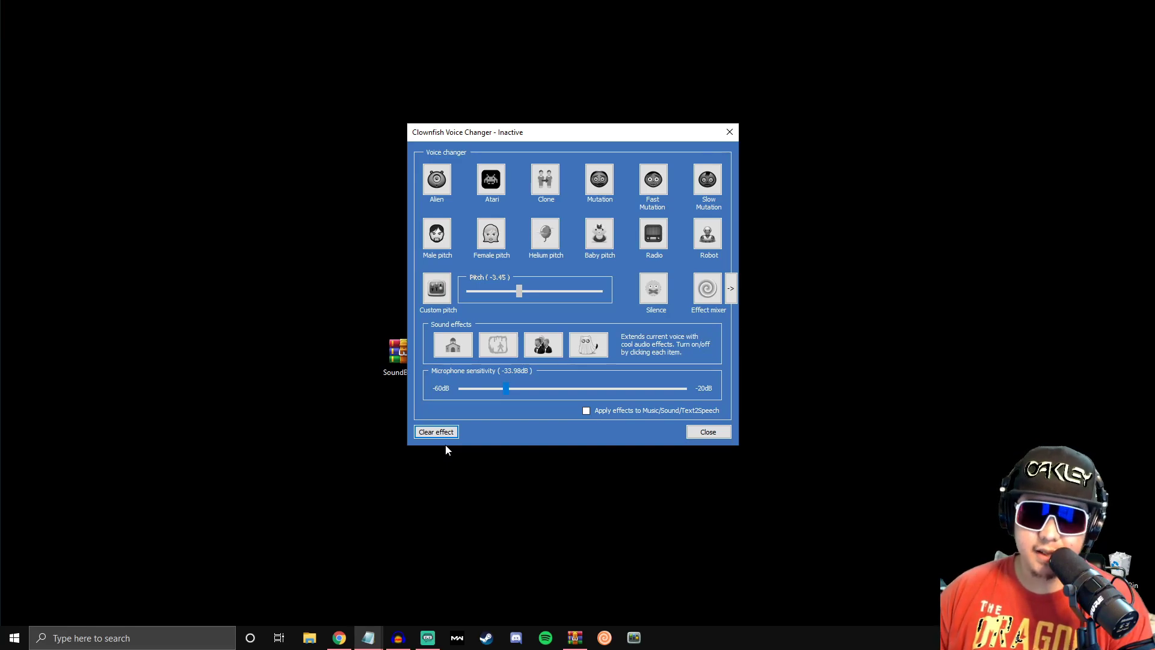
left_click(727, 431)
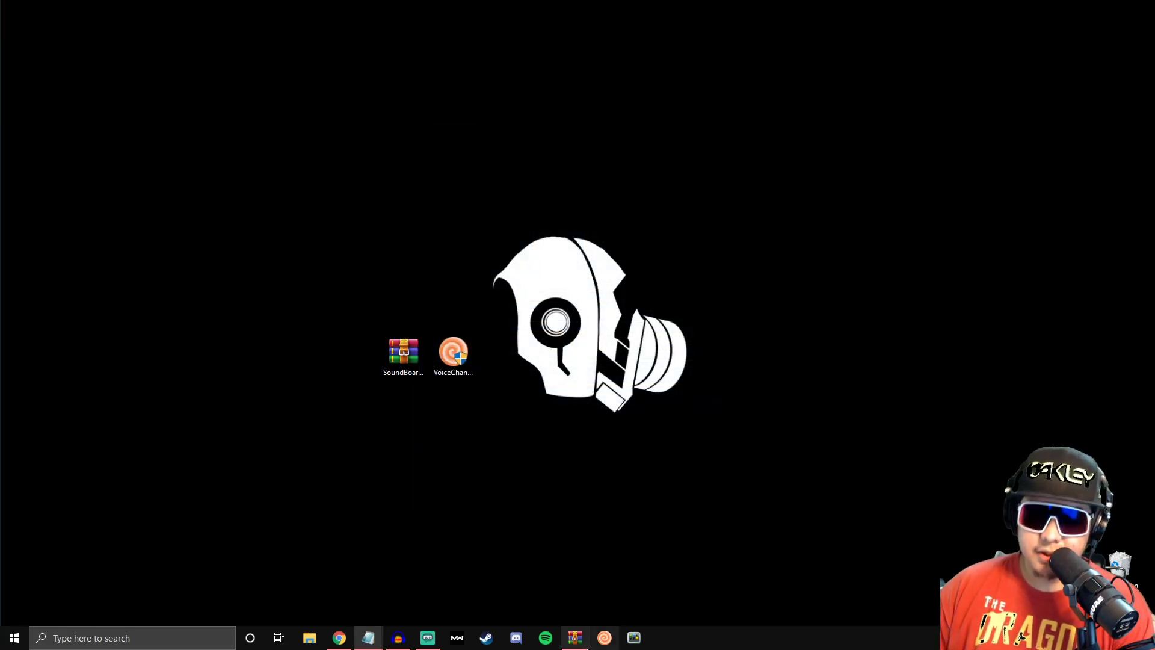
Step: Enable Hear microphone in Clownfish and reopen the Set Voice Changer window
right_click(602, 637)
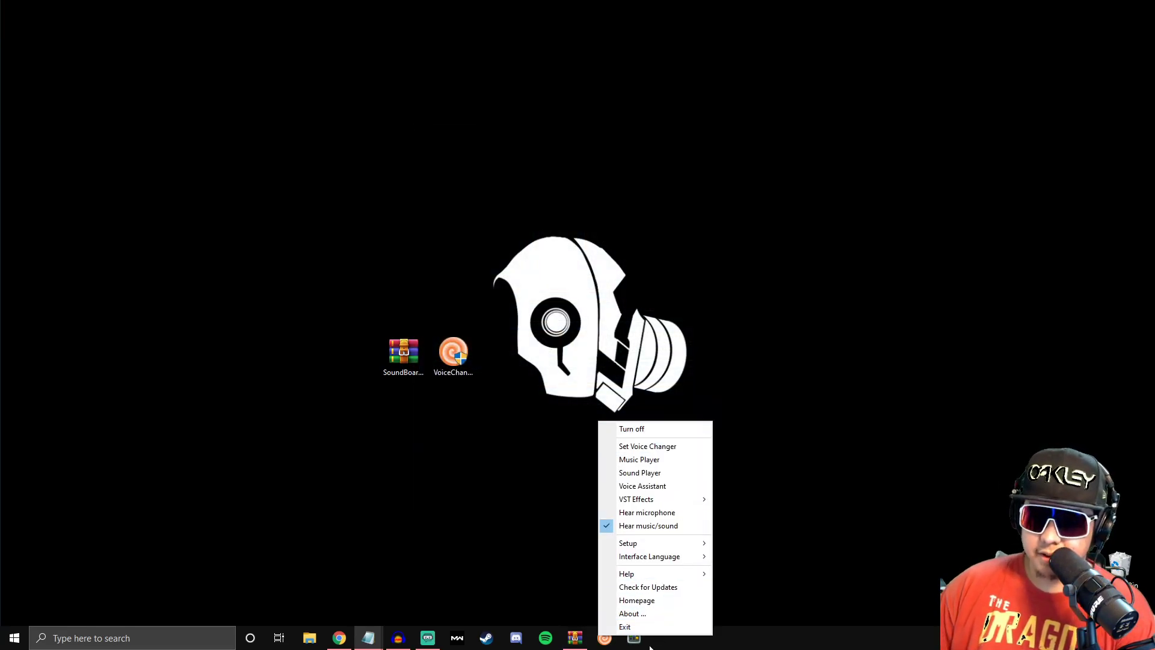
left_click(648, 513)
right_click(612, 637)
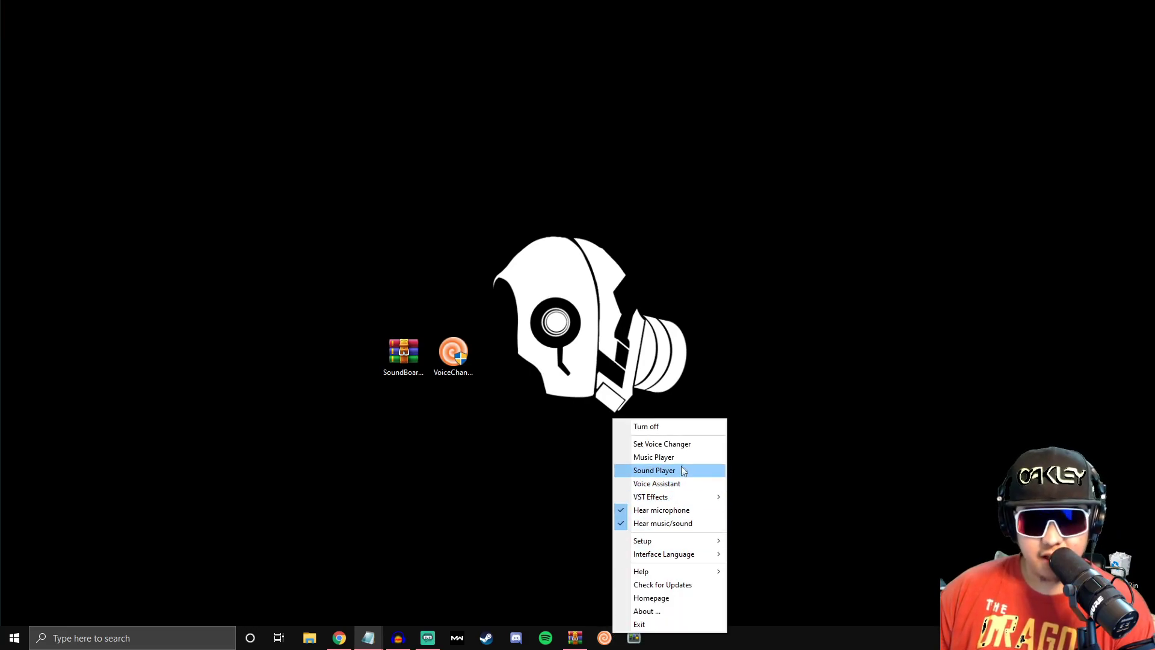
left_click(652, 444)
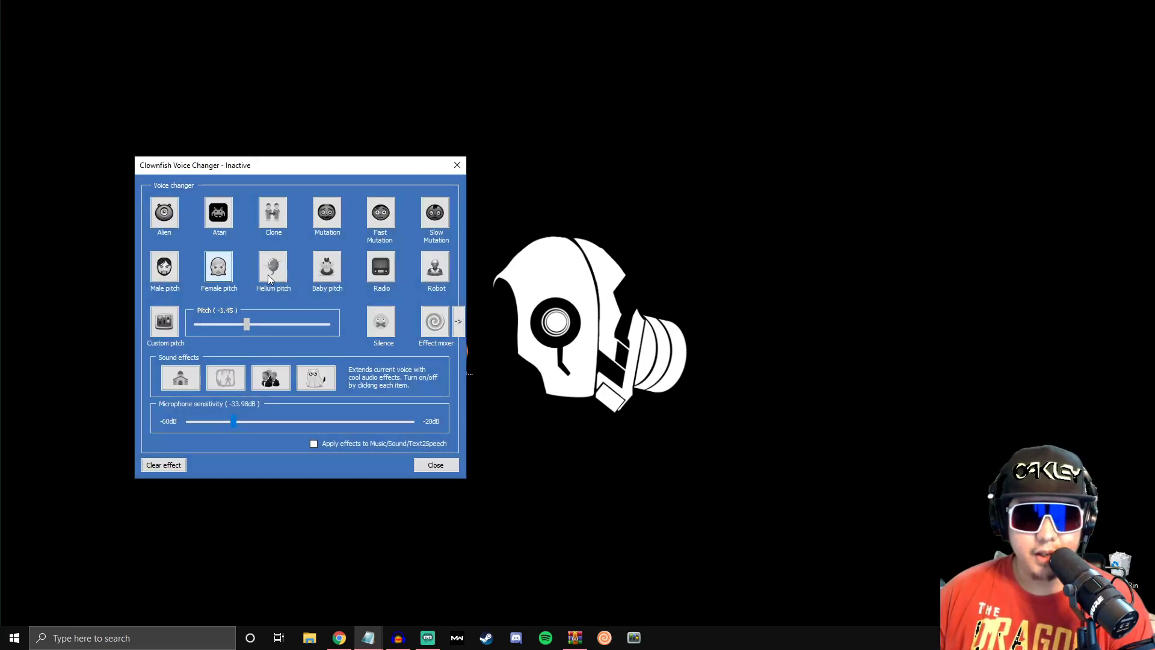
Step: Try the Helium pitch voice, clear the effect and move the voice changer window aside
left_click(275, 272)
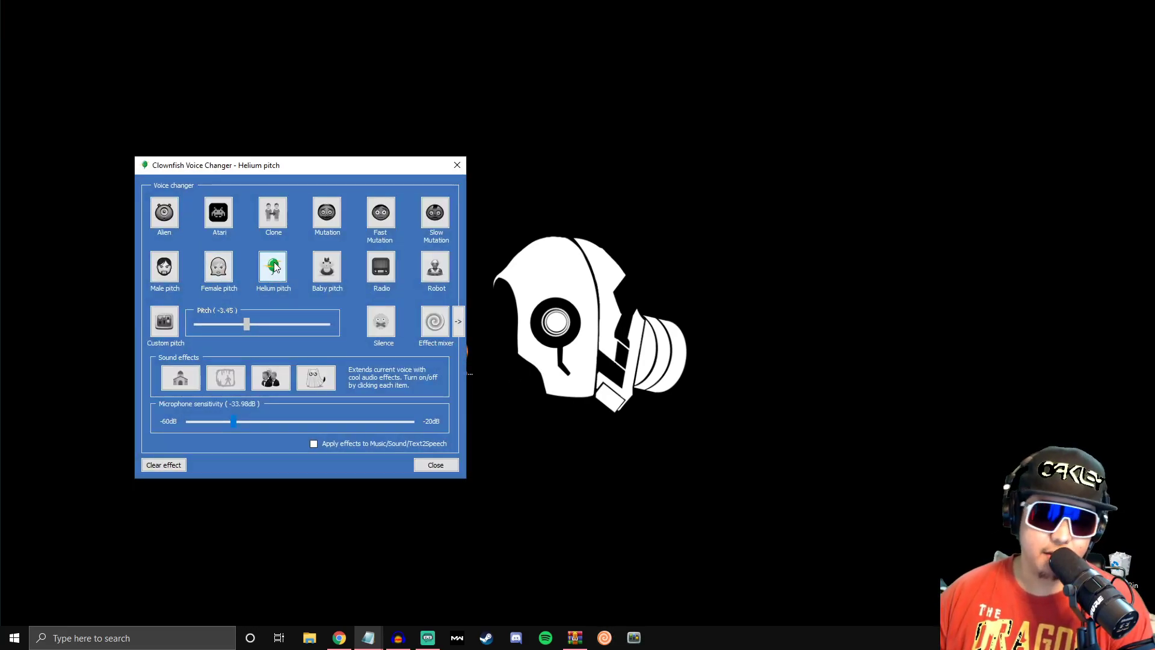
left_click(176, 463)
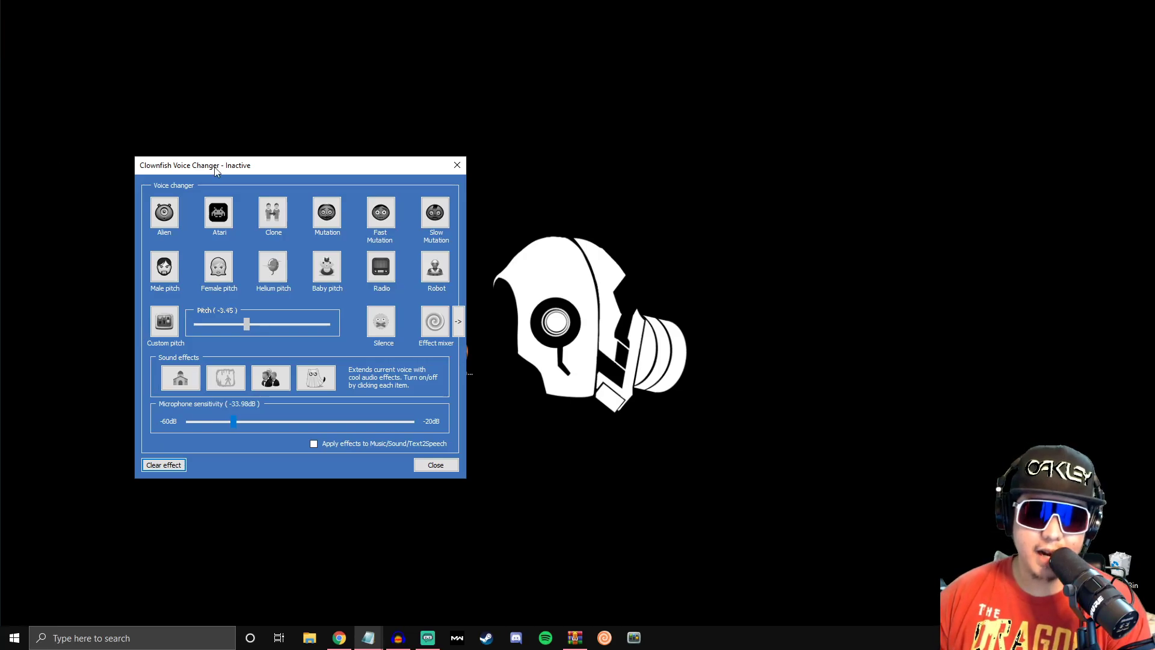
left_click_drag(215, 170, 270, 182)
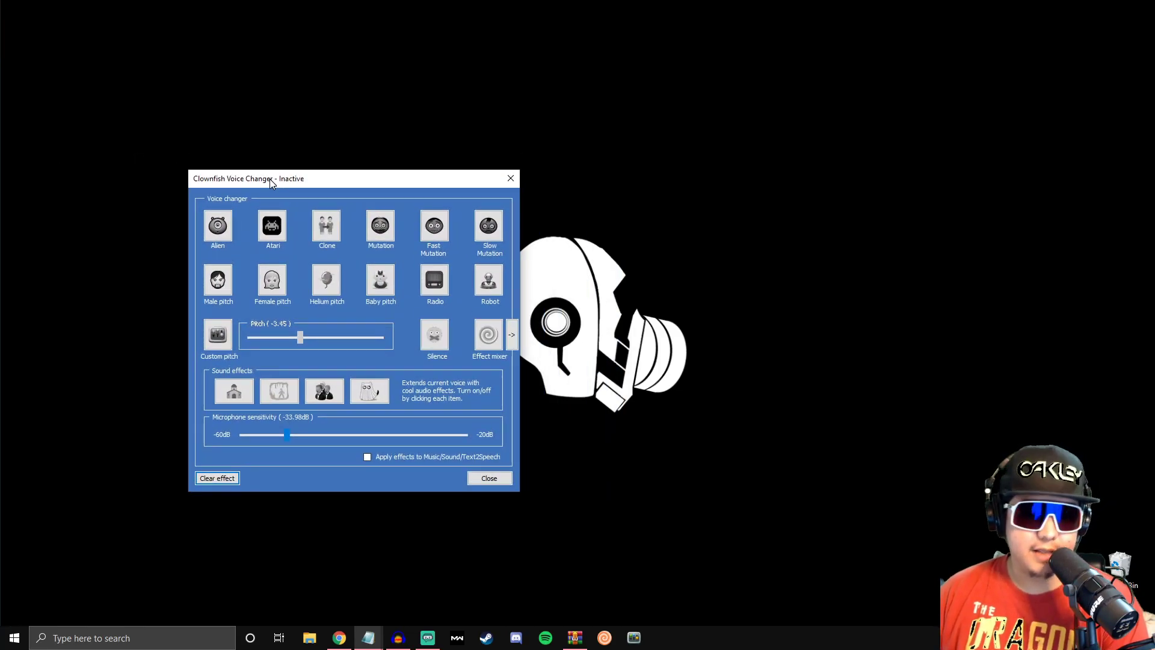
left_click_drag(270, 179, 177, 132)
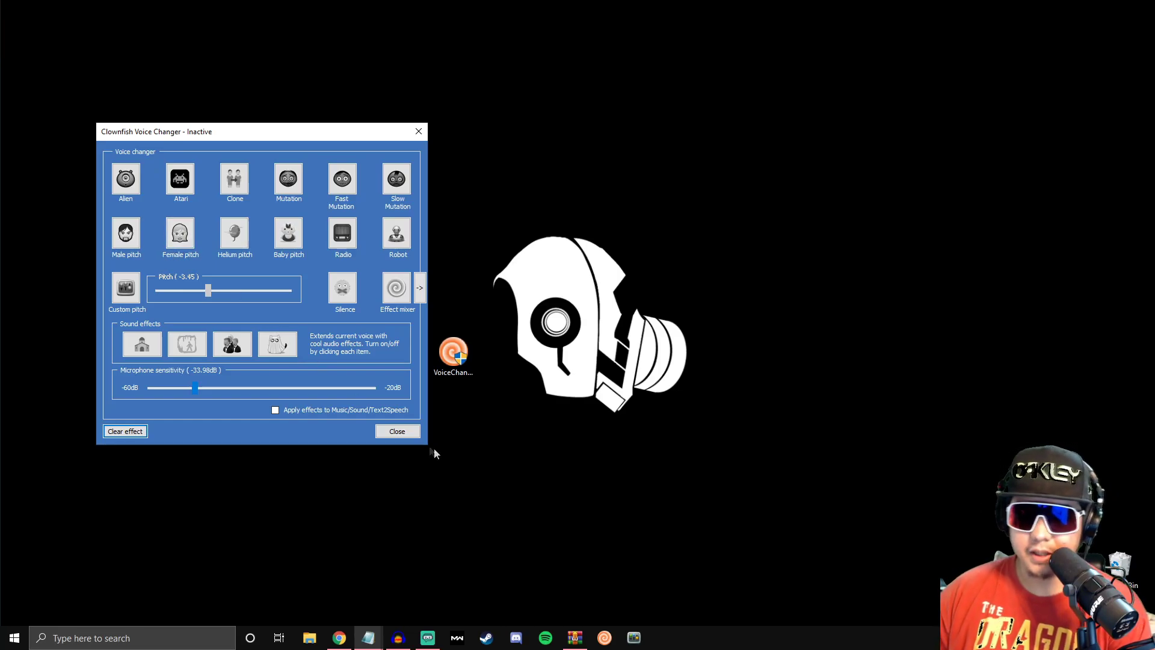
Step: Close the voice changer window and open Soundboard for Clownfish Voice Changer in the middle of the desktop
left_click(409, 432)
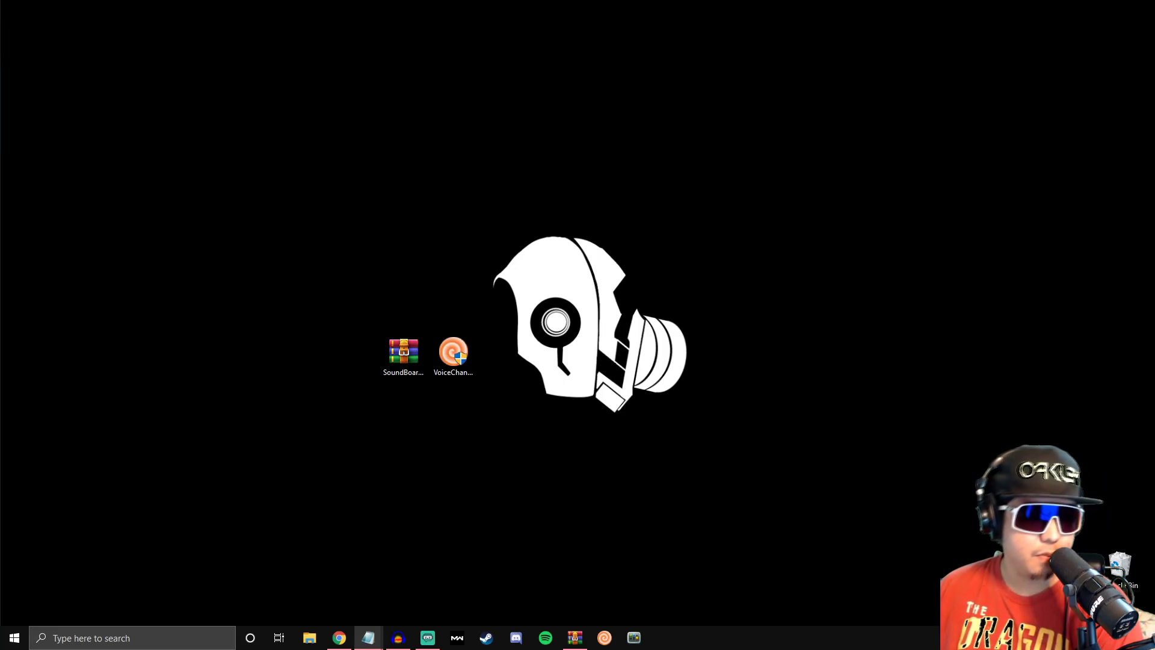
left_click(635, 637)
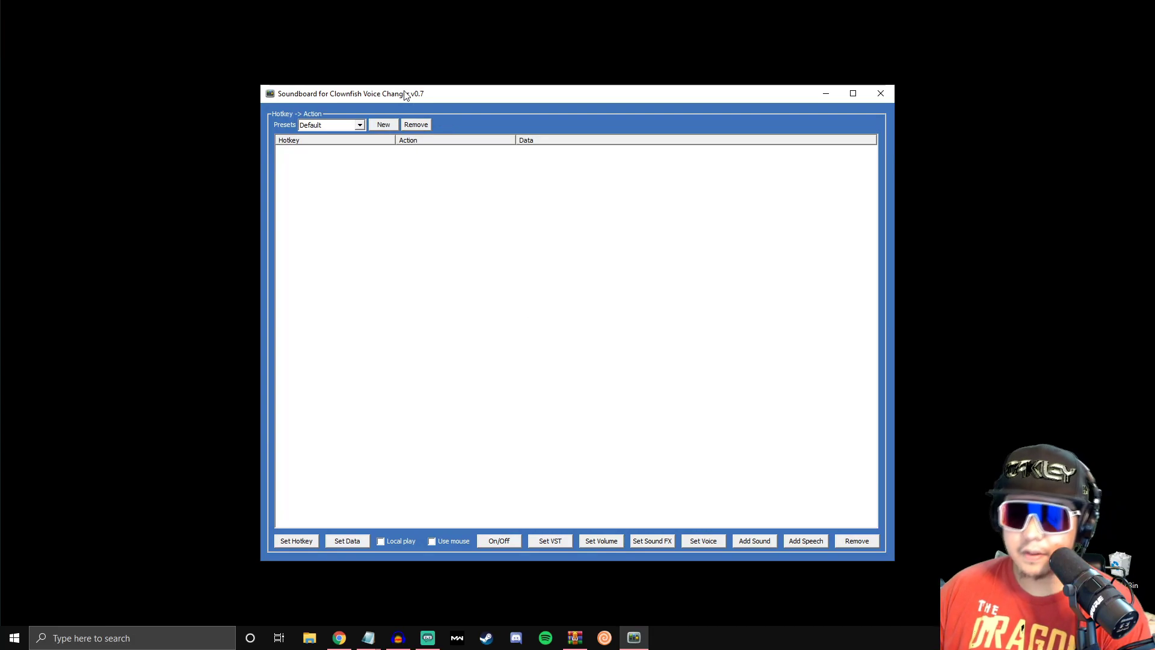
left_click_drag(411, 98, 244, 91)
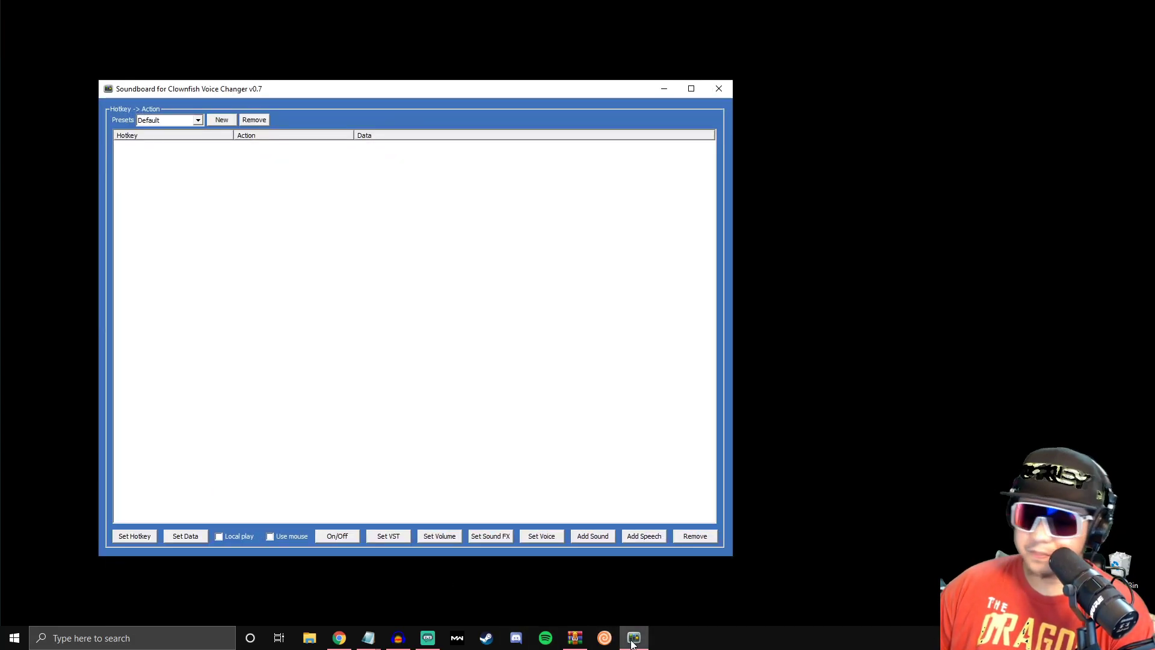
mouse_move(634, 638)
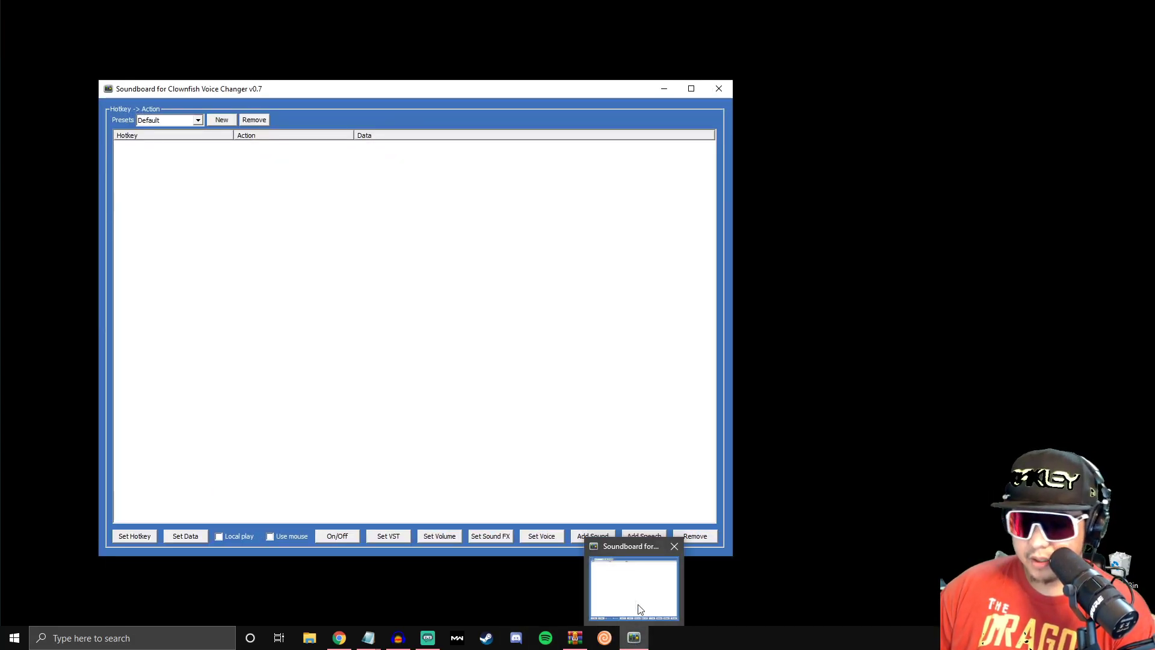
left_click(635, 639)
left_click(636, 640)
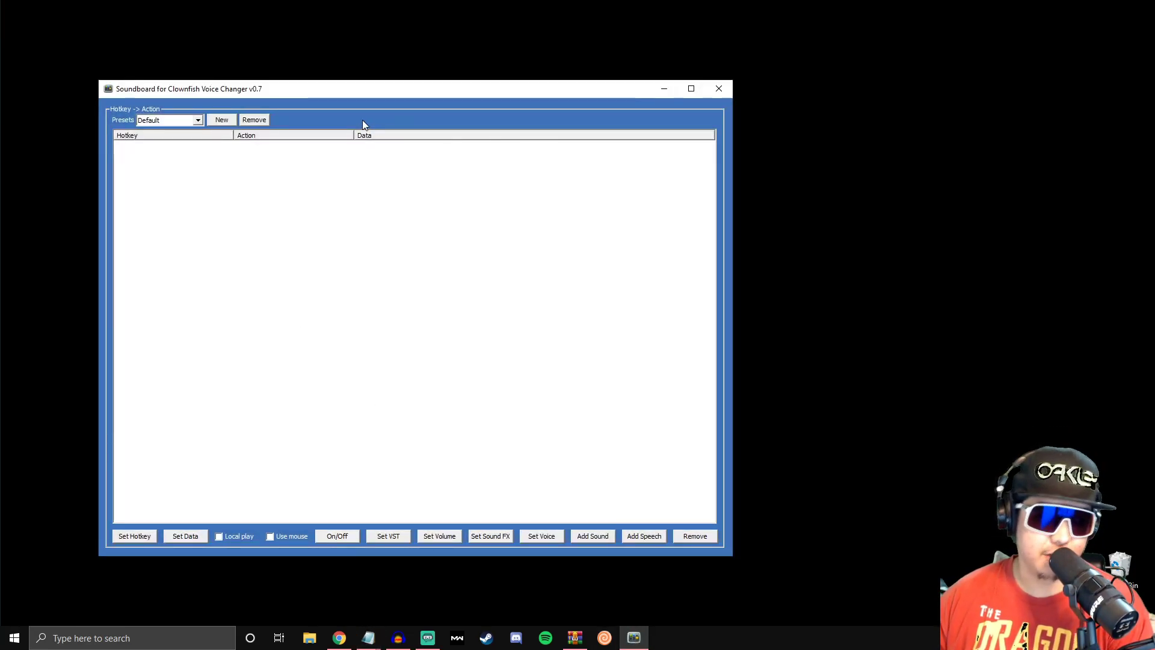
left_click_drag(386, 98, 547, 126)
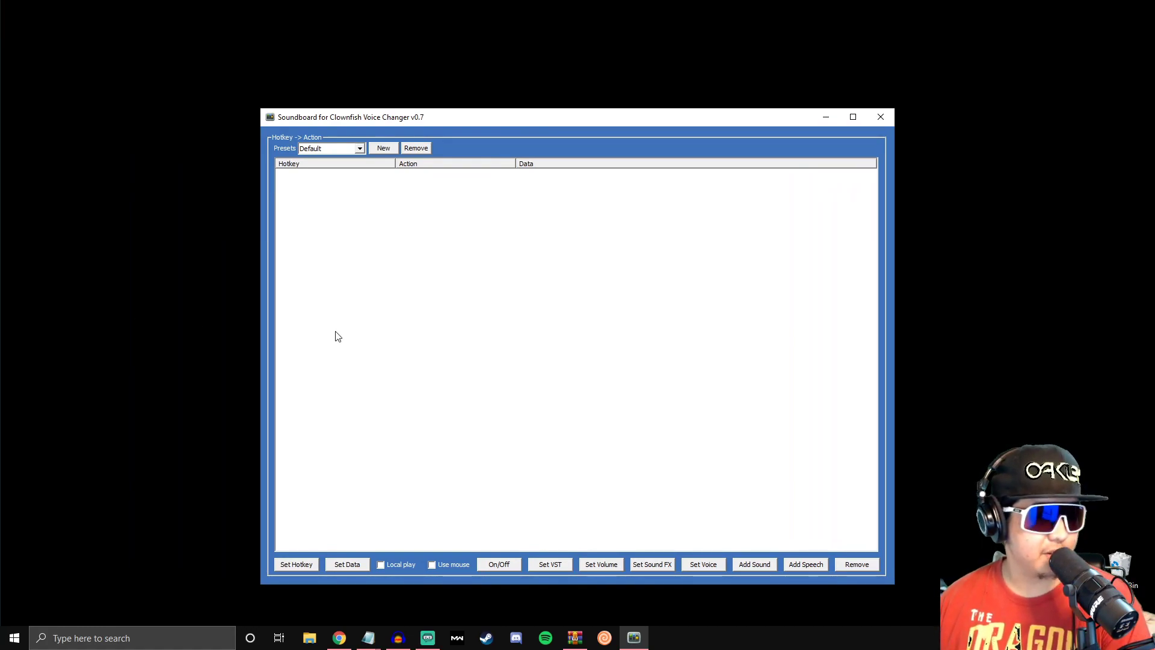
Step: Create a new soundboard preset named GAMING
key("Tab")
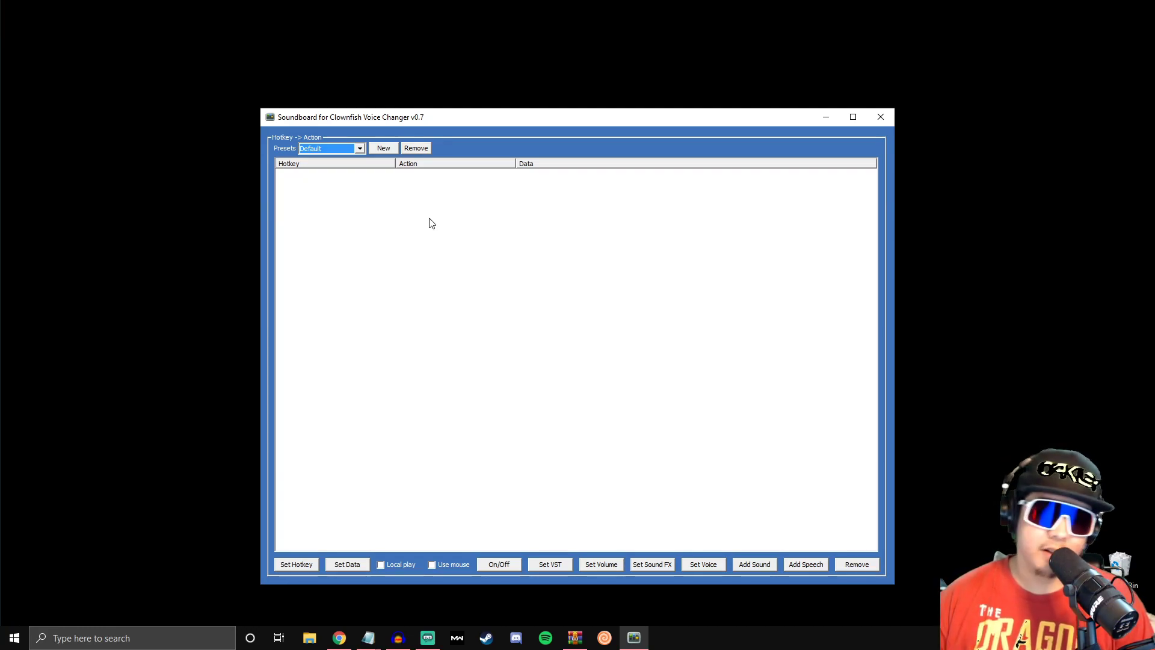
left_click(383, 148)
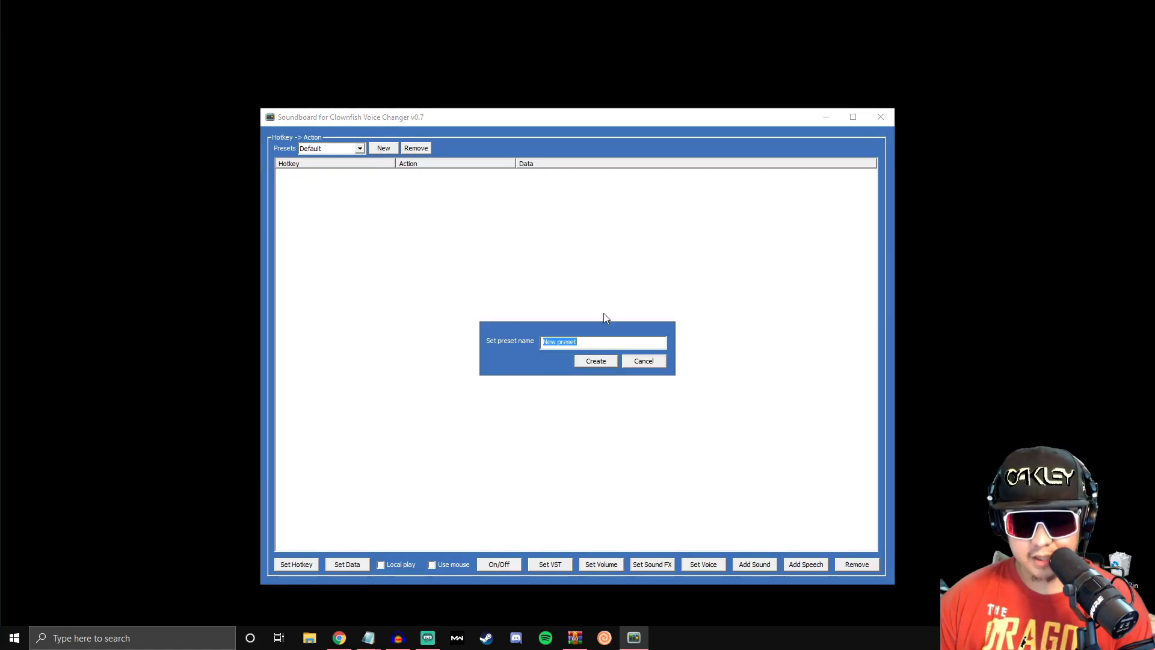
type("GAMING")
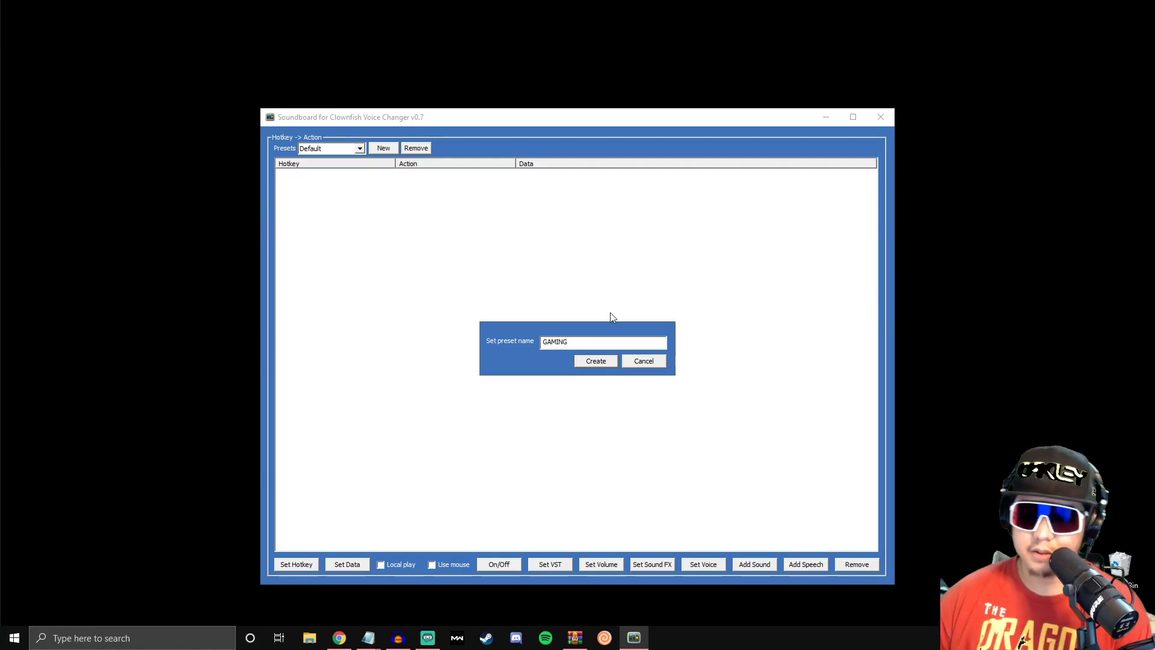
left_click(608, 363)
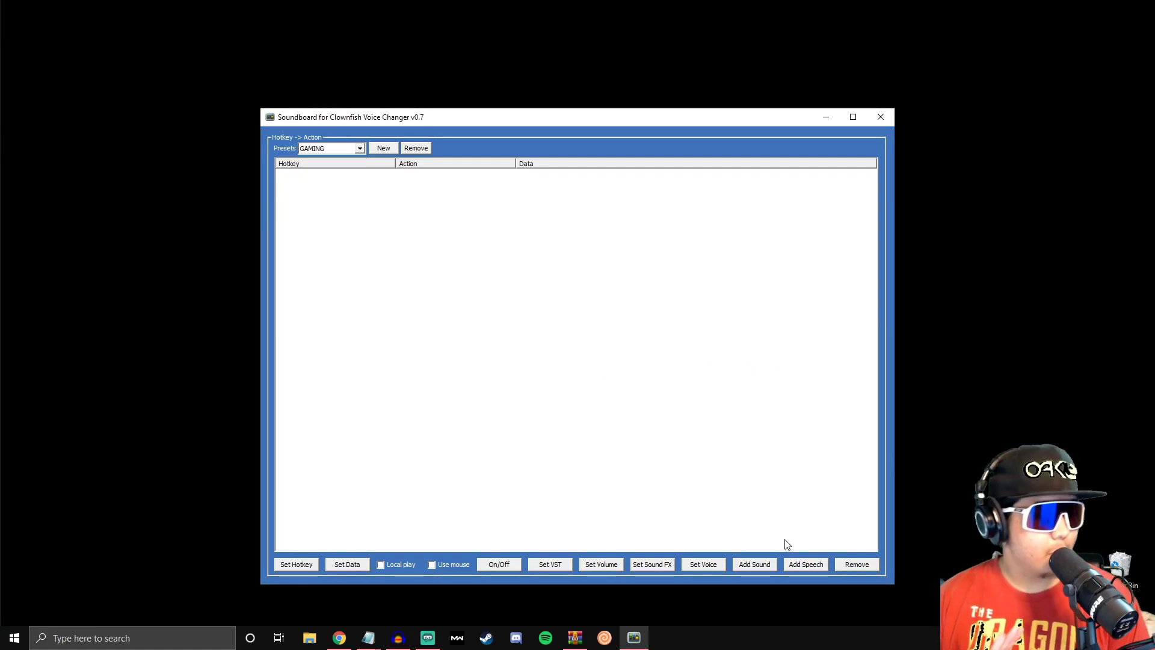
Step: Add a Play Sound action to the GAMING preset with the file Among Us (Emergency Meeting) - Sound Effect (HD)
left_click(754, 564)
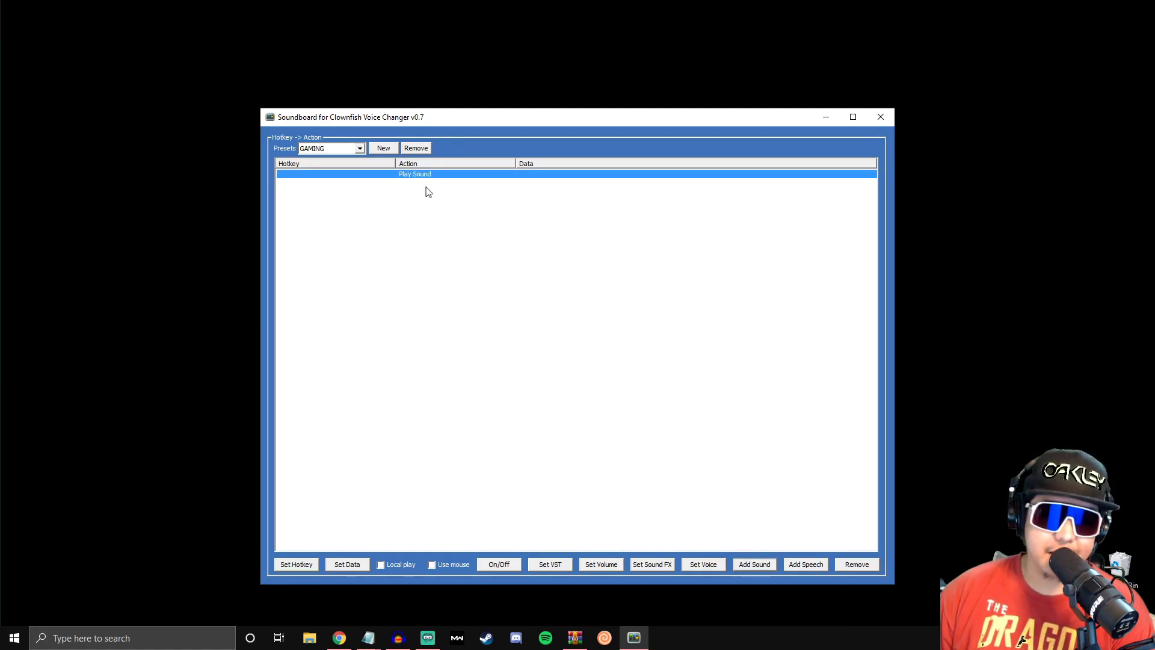
double_click(524, 176)
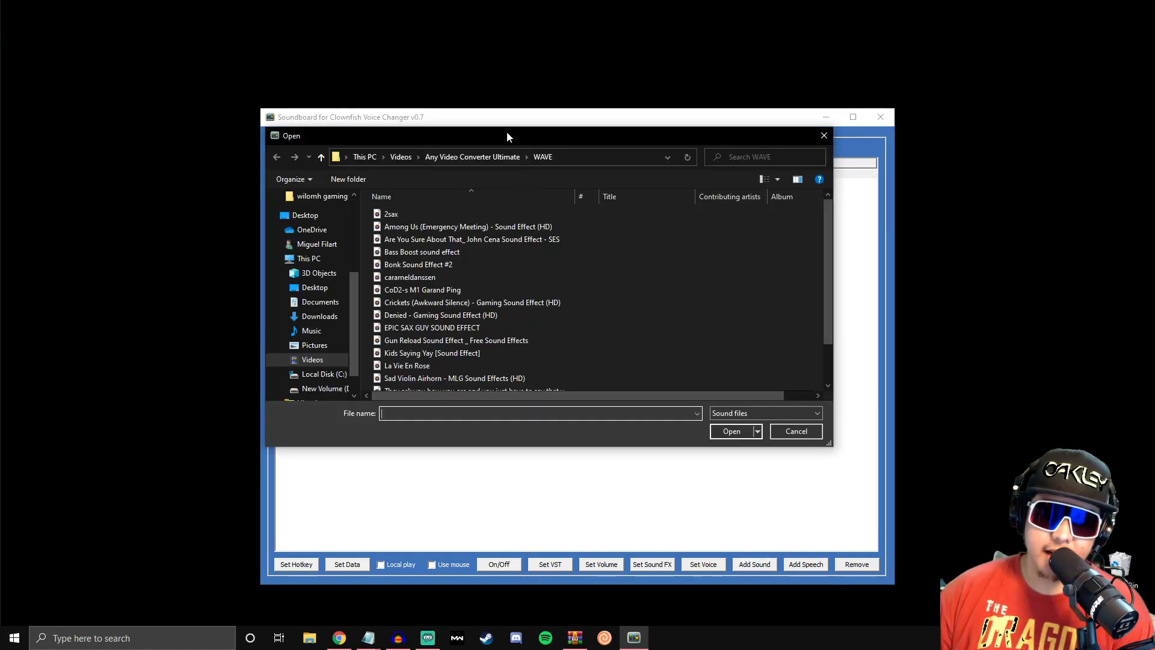
left_click_drag(559, 135, 513, 197)
left_click(421, 285)
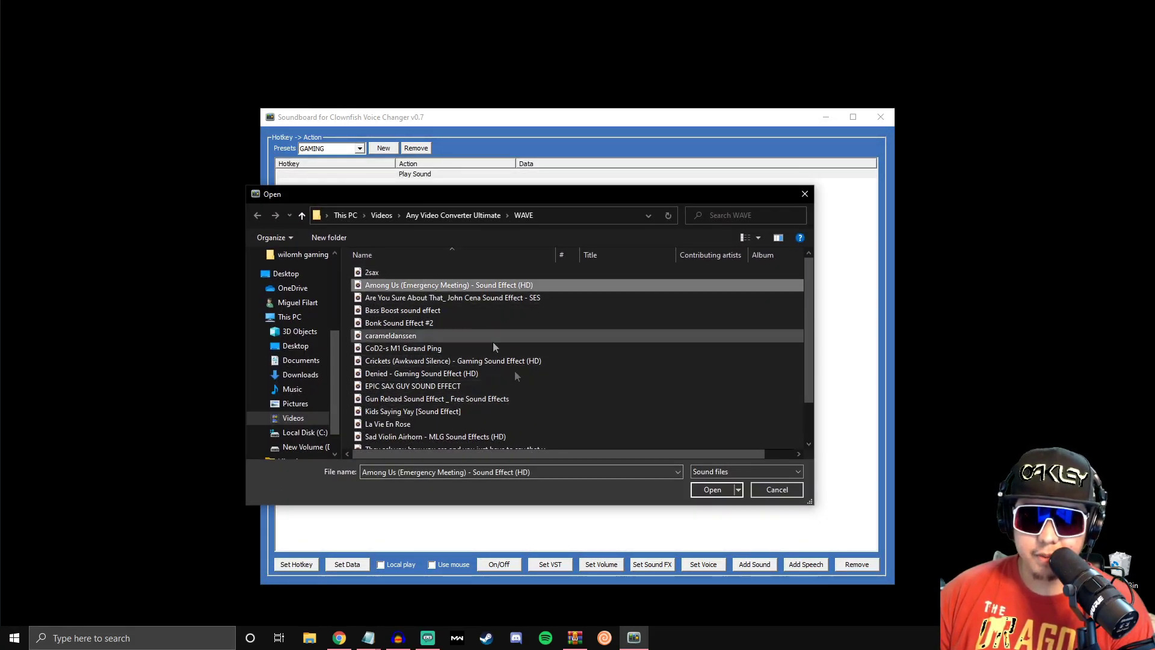
left_click(712, 489)
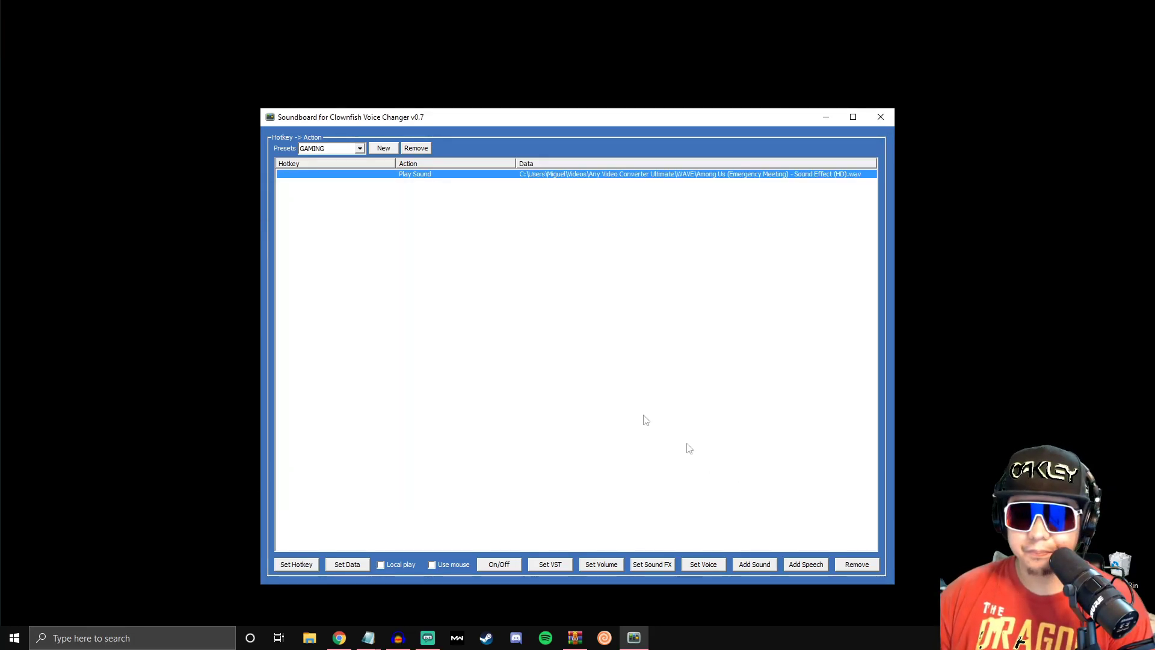
Step: Assign the hotkey Shift + F1 to the Among Us Play Sound action
double_click(331, 179)
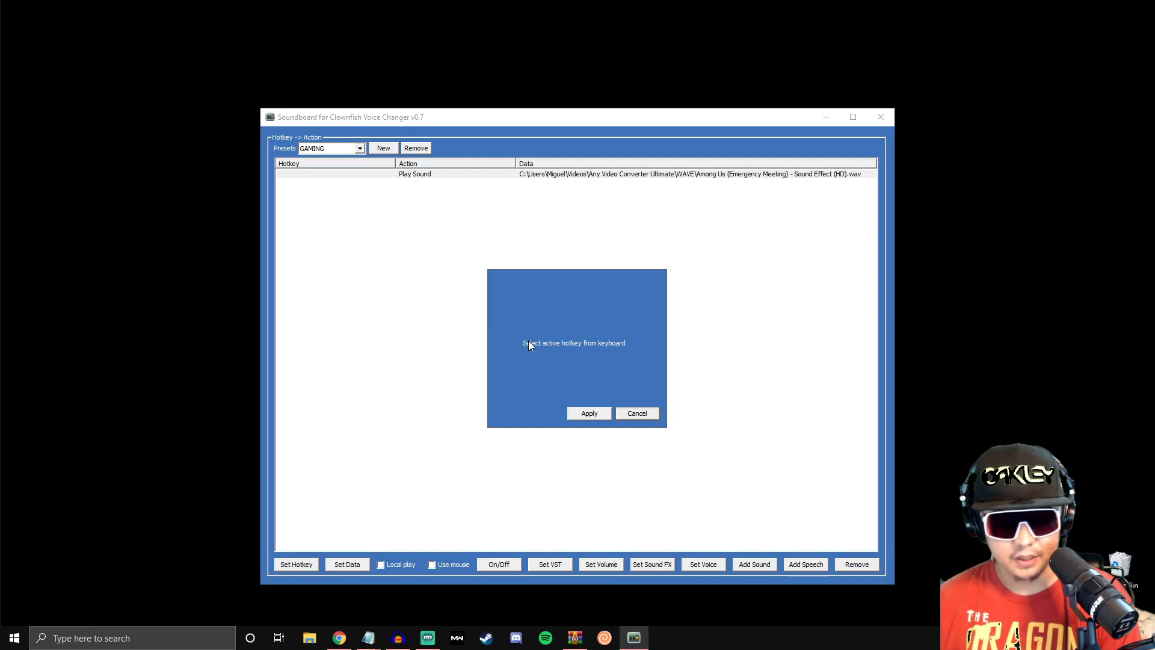
key("shift+F1")
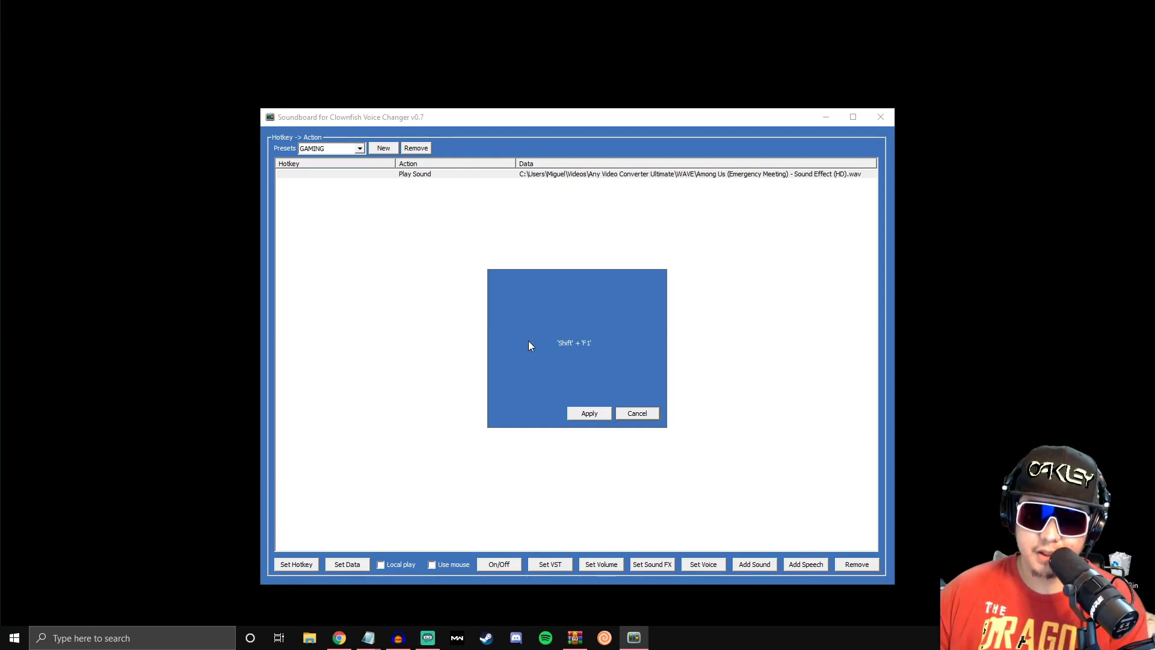
left_click(598, 413)
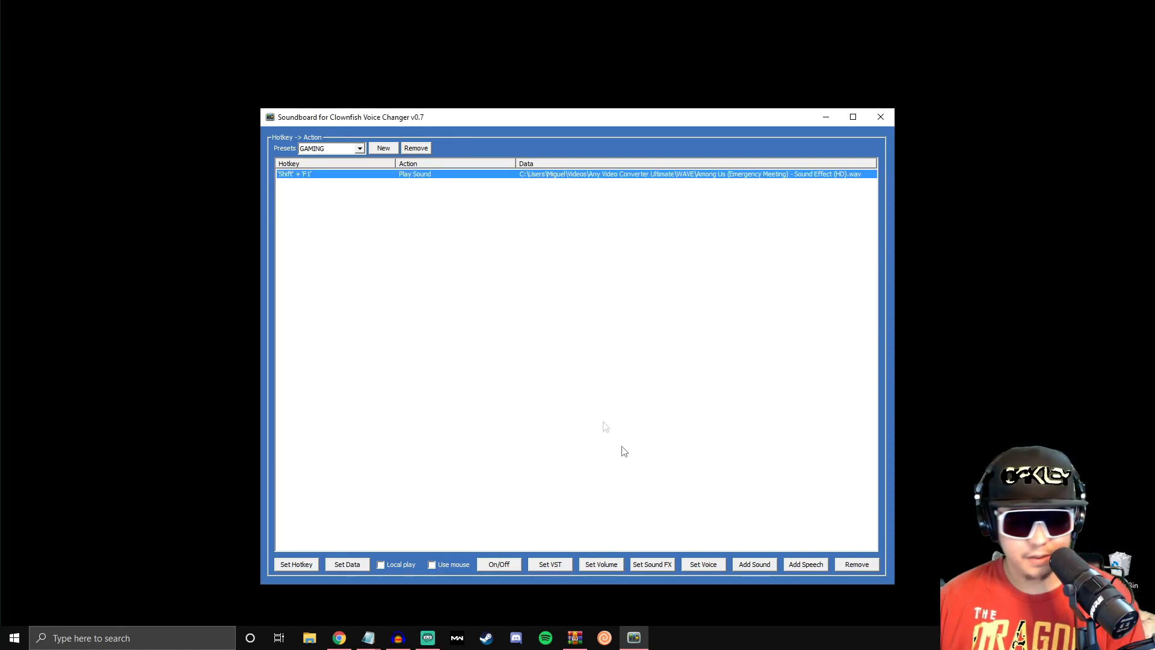
left_click(619, 638)
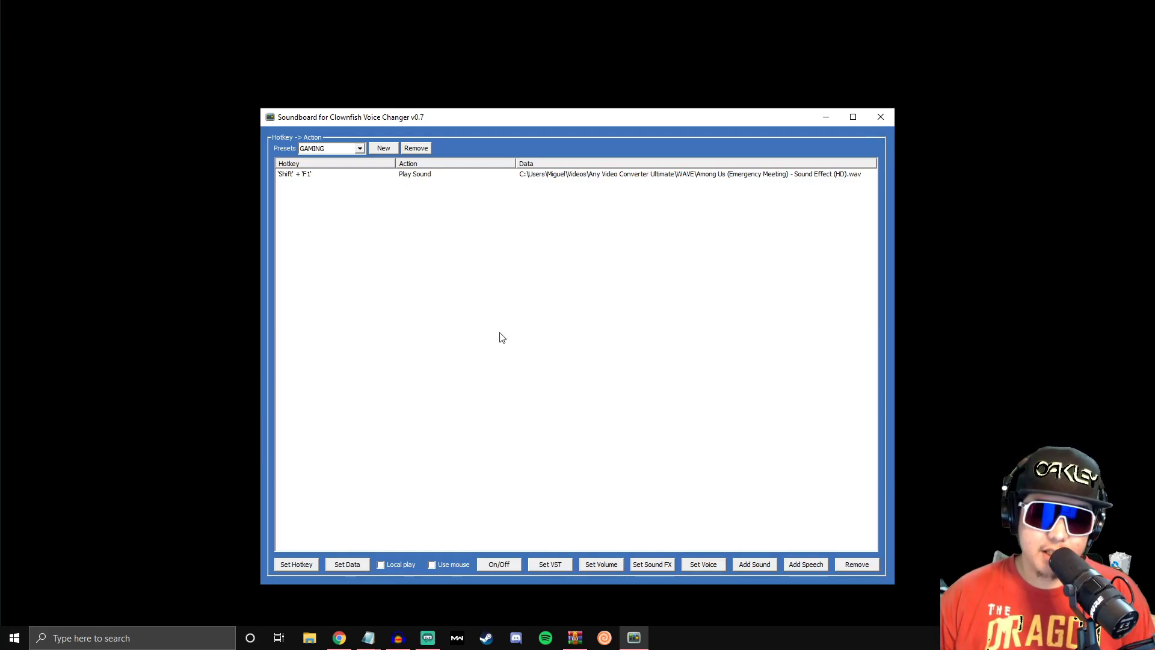
Step: Add a Set Voice action to the GAMING preset and show the Set Voice Changer window beside the soundboard
left_click(701, 563)
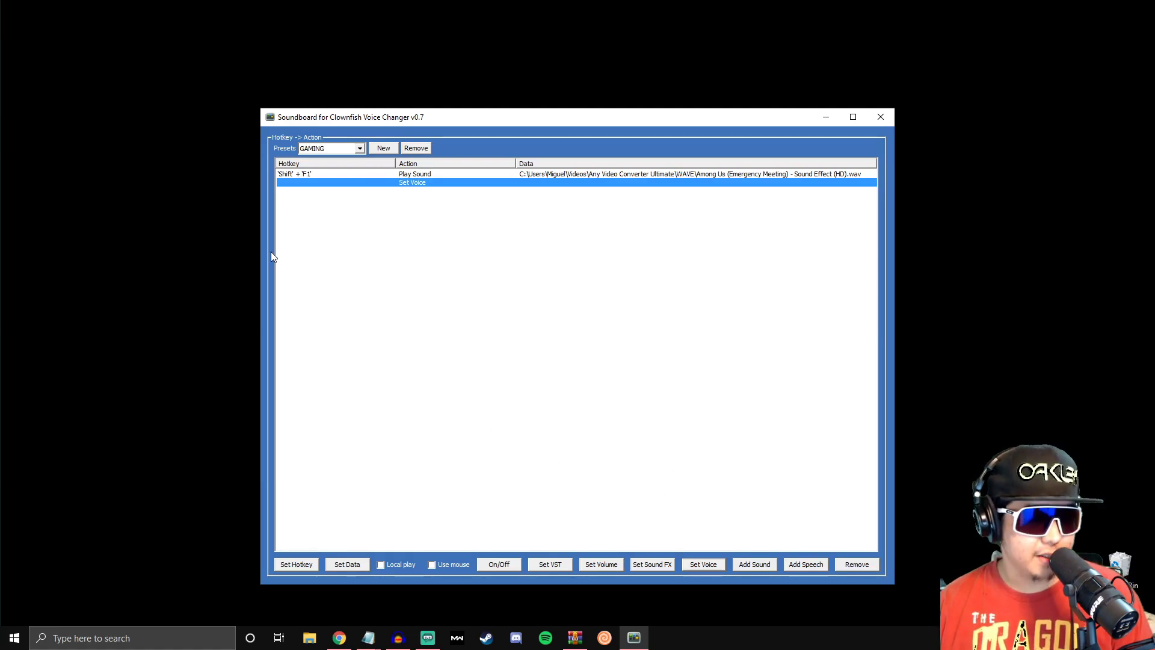
right_click(604, 637)
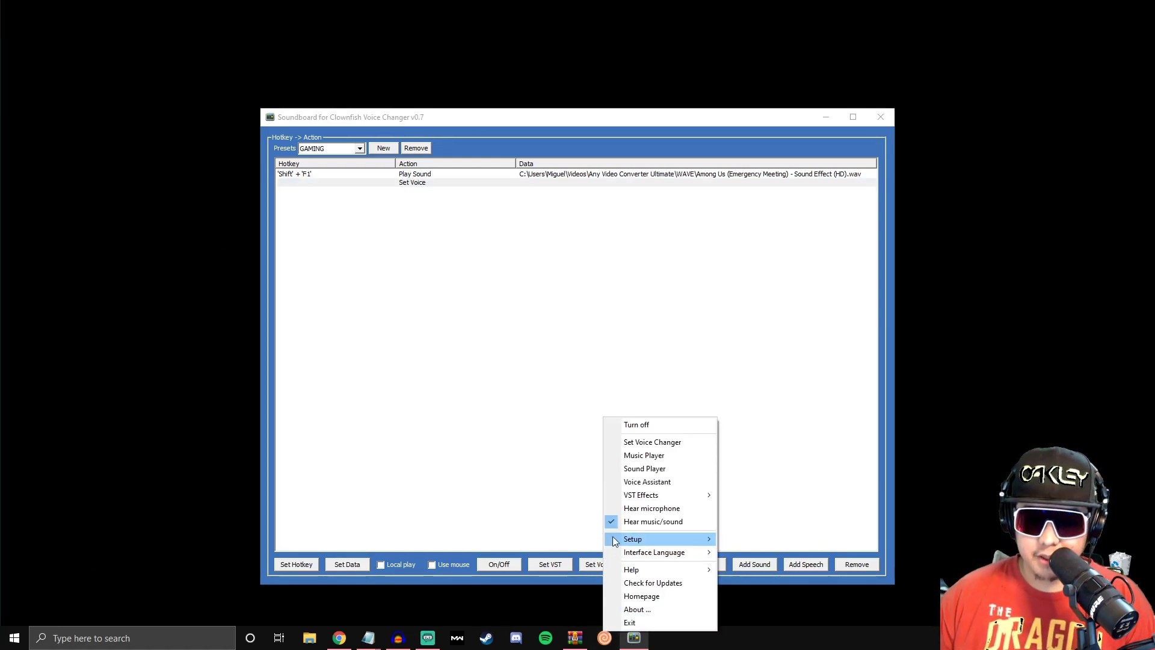
left_click(639, 443)
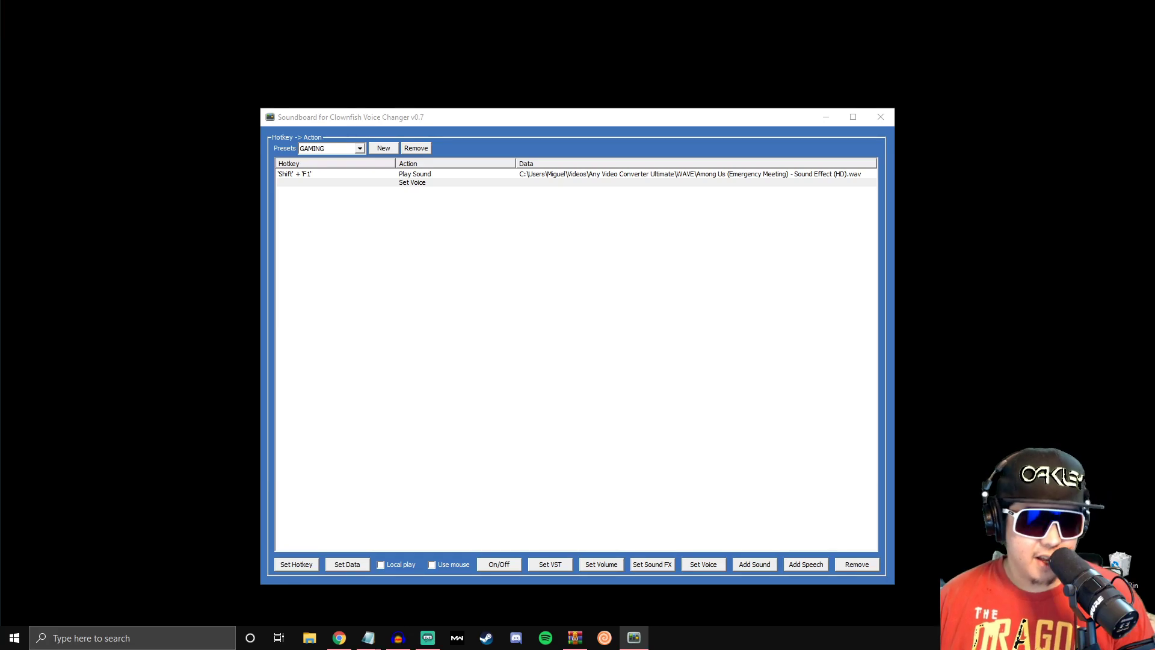
left_click_drag(1, 60, 180, 46)
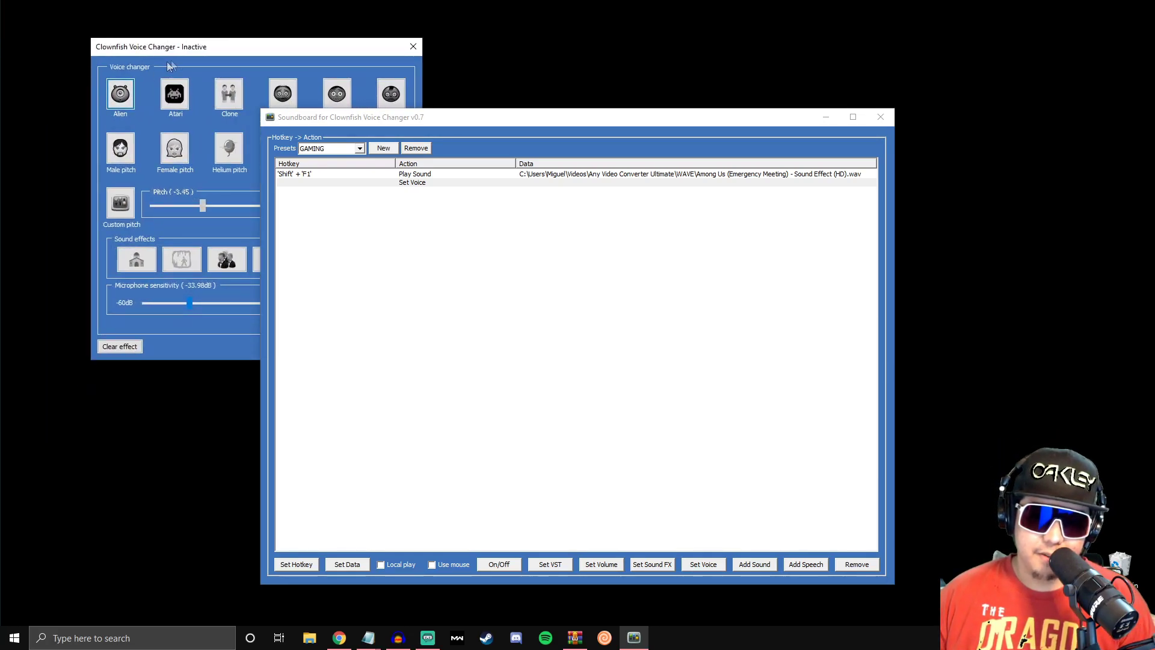
left_click_drag(353, 117, 529, 122)
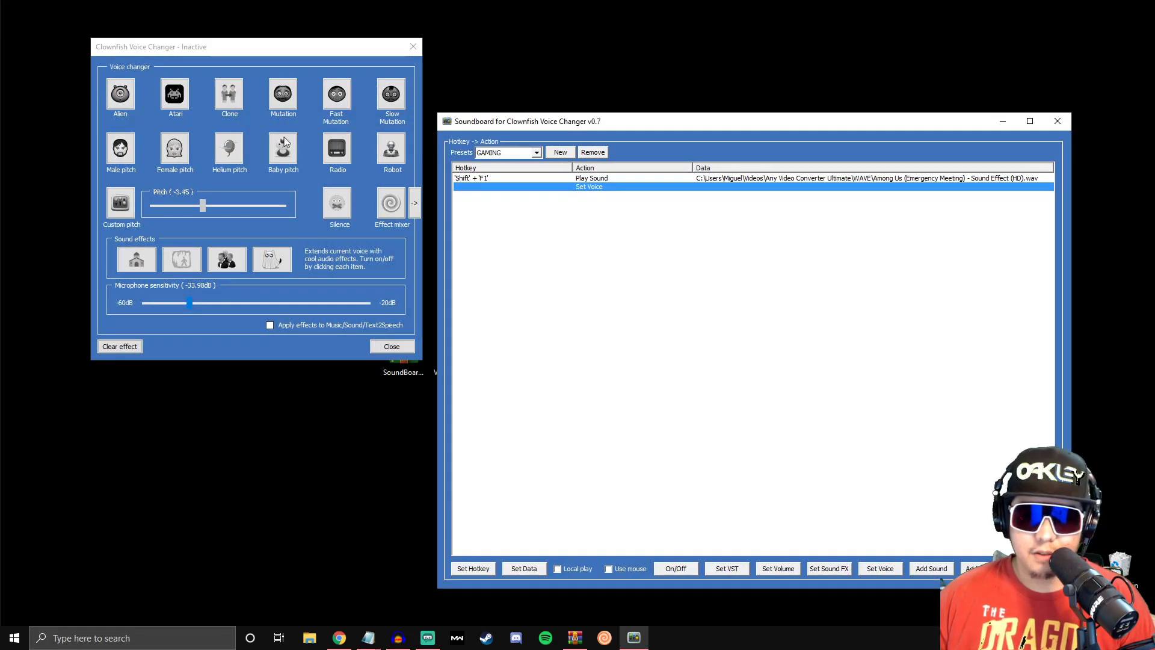
Step: Try the Helium pitch voice, clear the effect and move the soundboard window back towards the middle
left_click(228, 148)
left_click(117, 348)
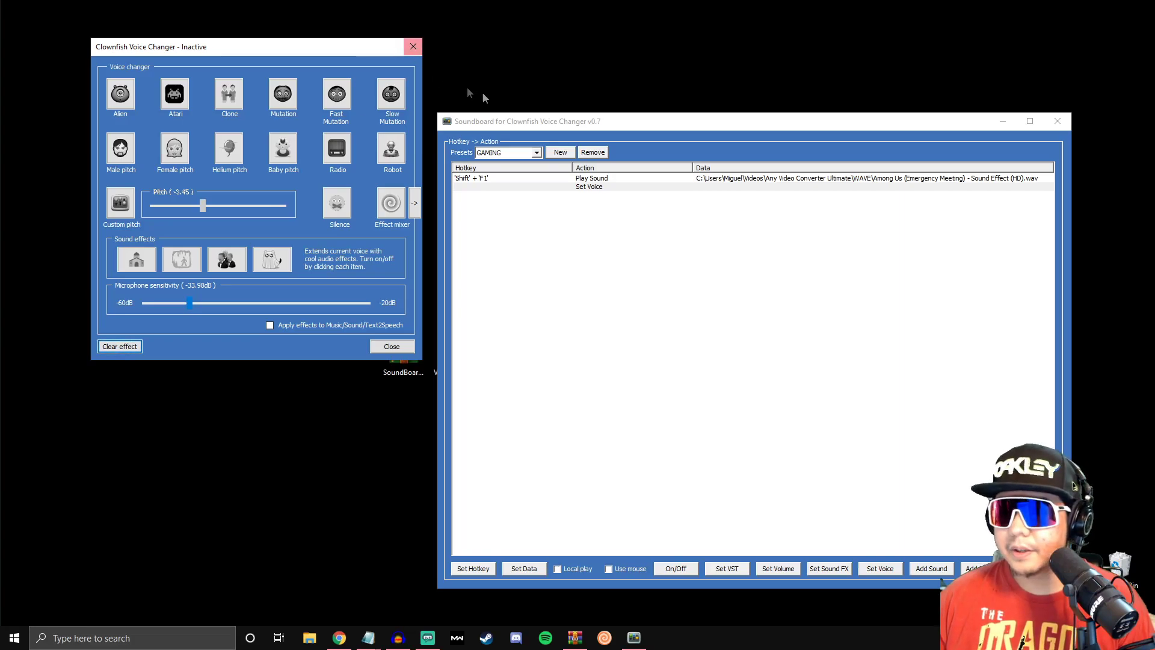
left_click_drag(546, 126, 415, 116)
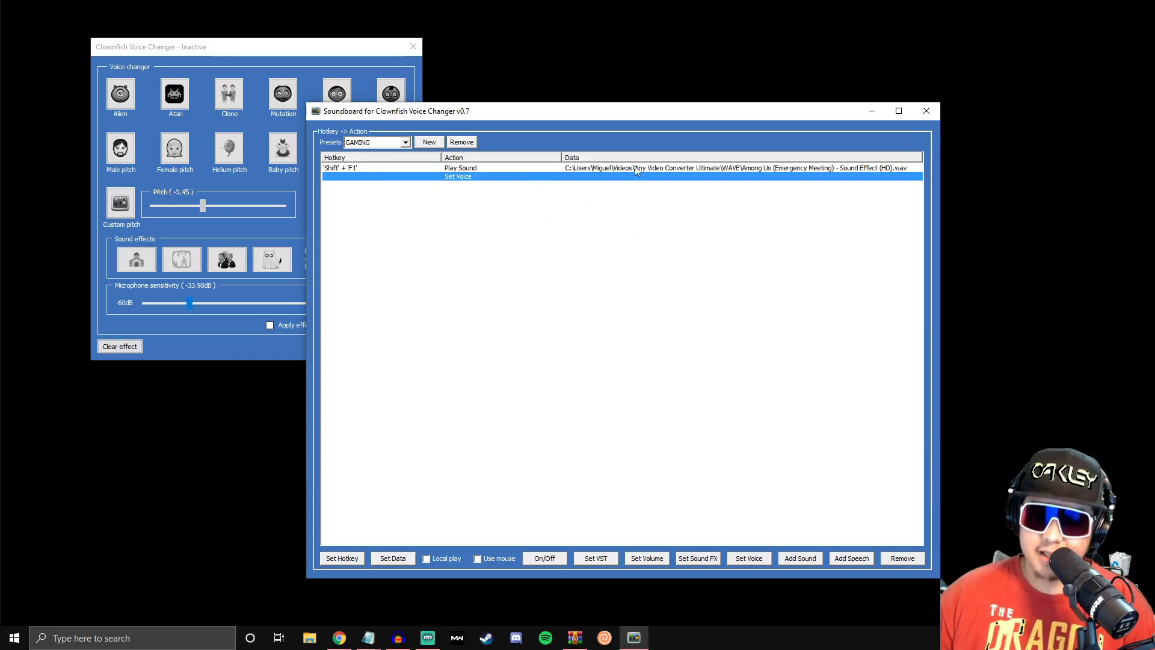
Step: Set the Set Voice action to No voice change and assign it the hotkey Alt + F5
double_click(574, 178)
left_click(691, 340)
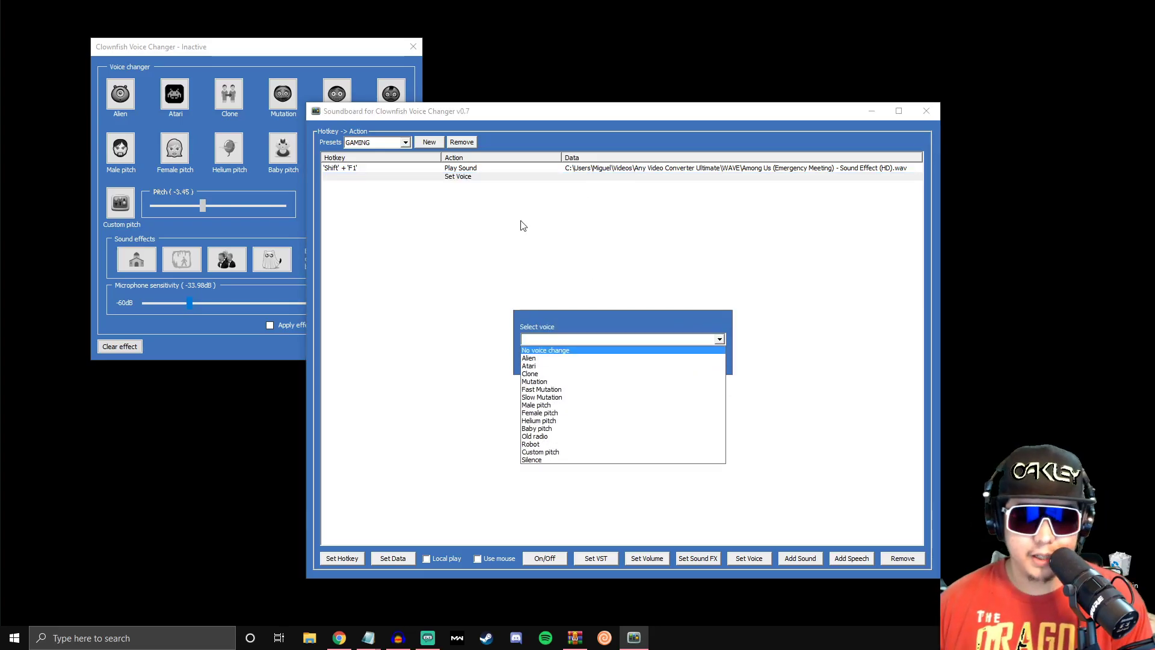
left_click(632, 349)
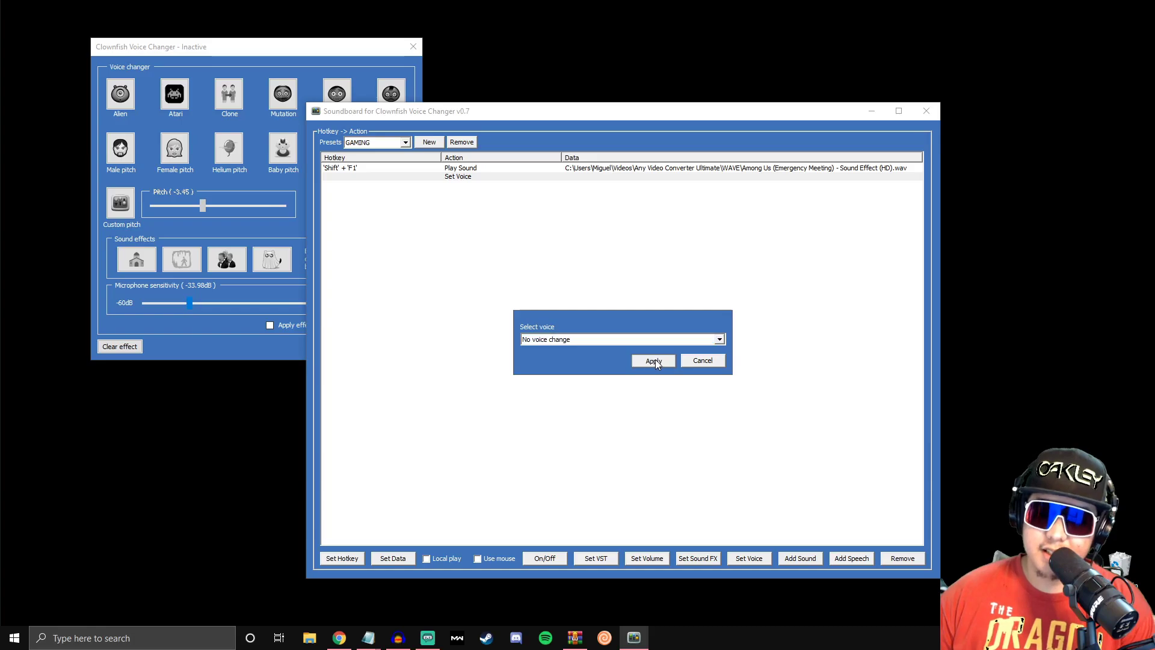
left_click(653, 361)
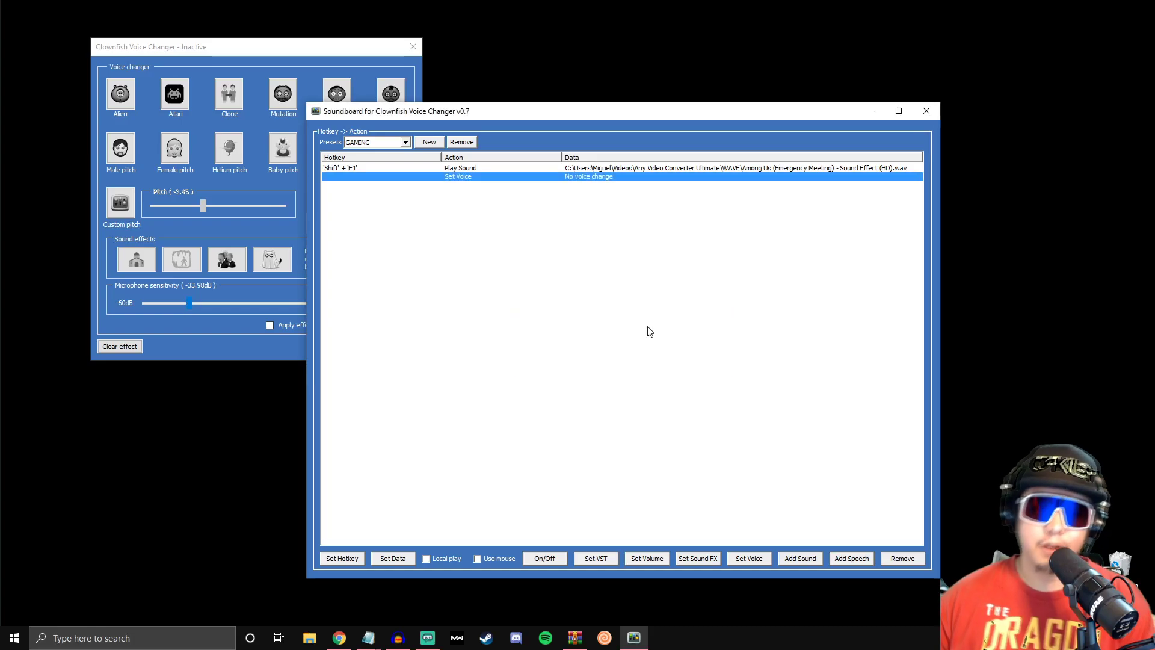
double_click(377, 179)
key("alt+F5")
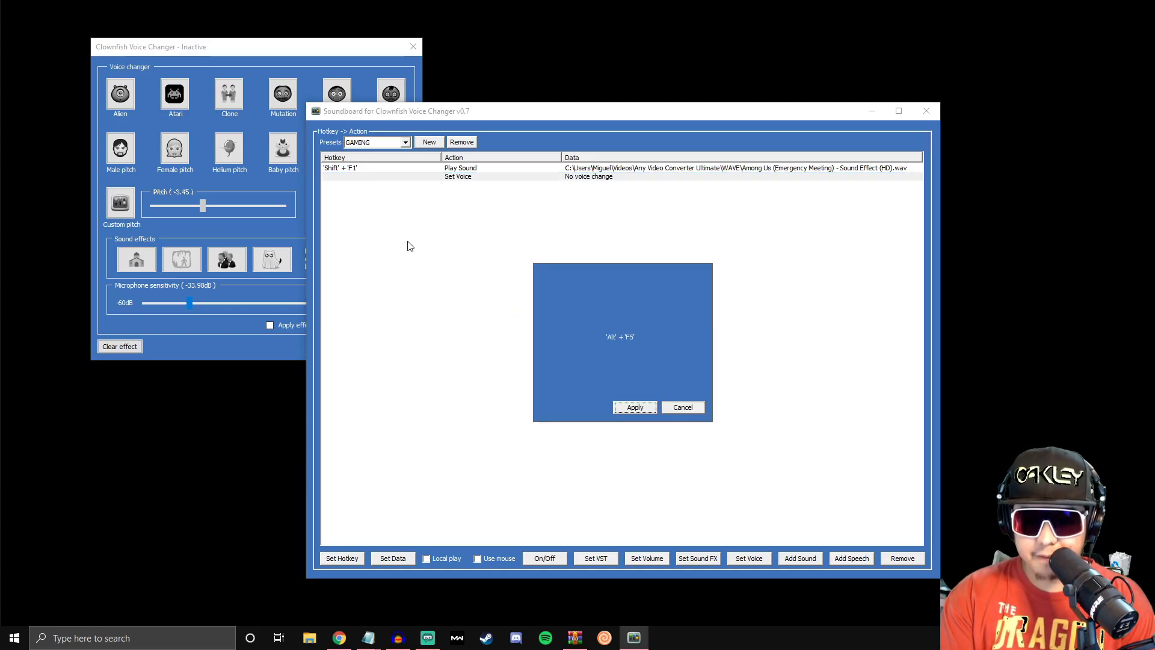
left_click(643, 409)
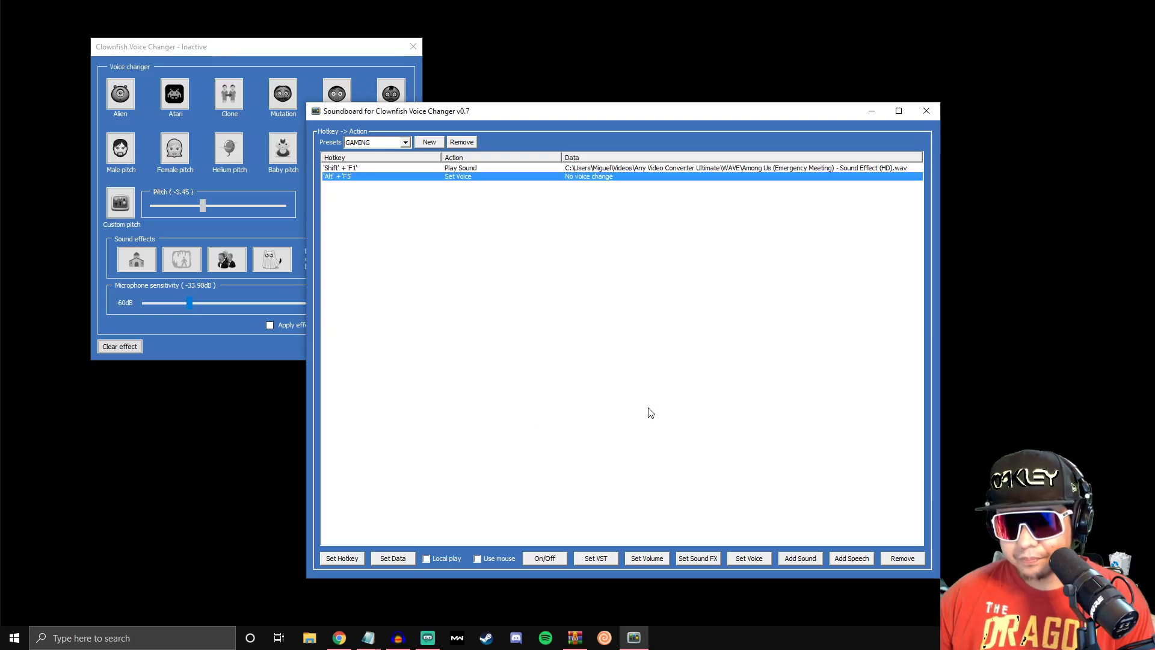
Step: Add another Set Voice action to the GAMING preset and set its voice to Male pitch
left_click(756, 560)
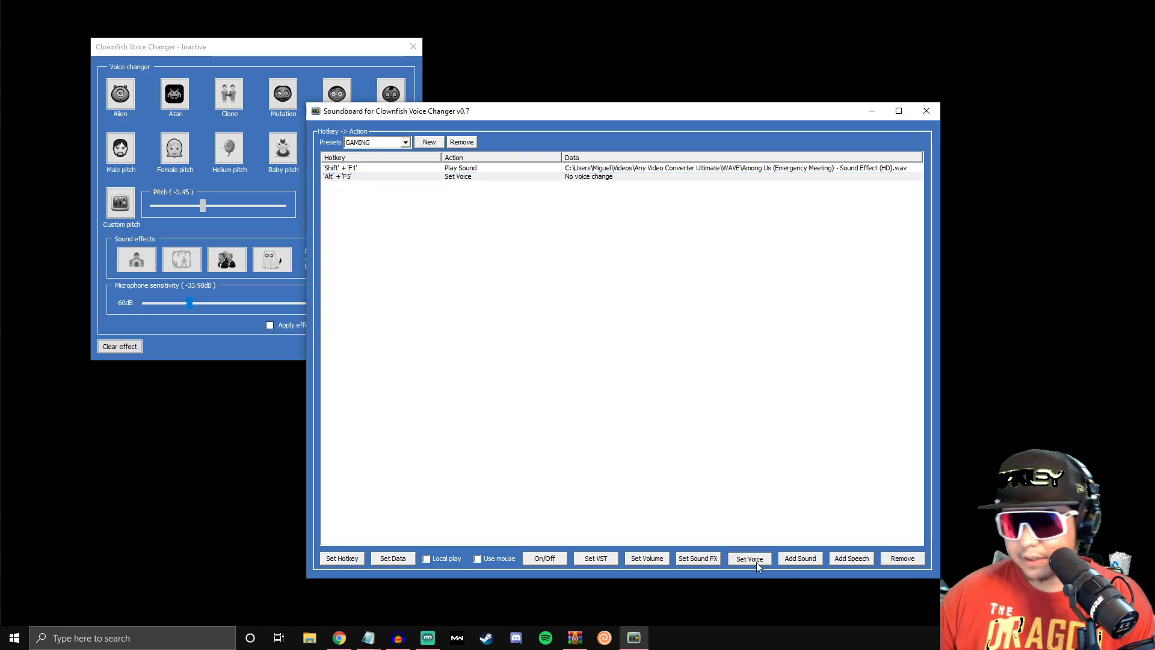
double_click(585, 187)
left_click(707, 340)
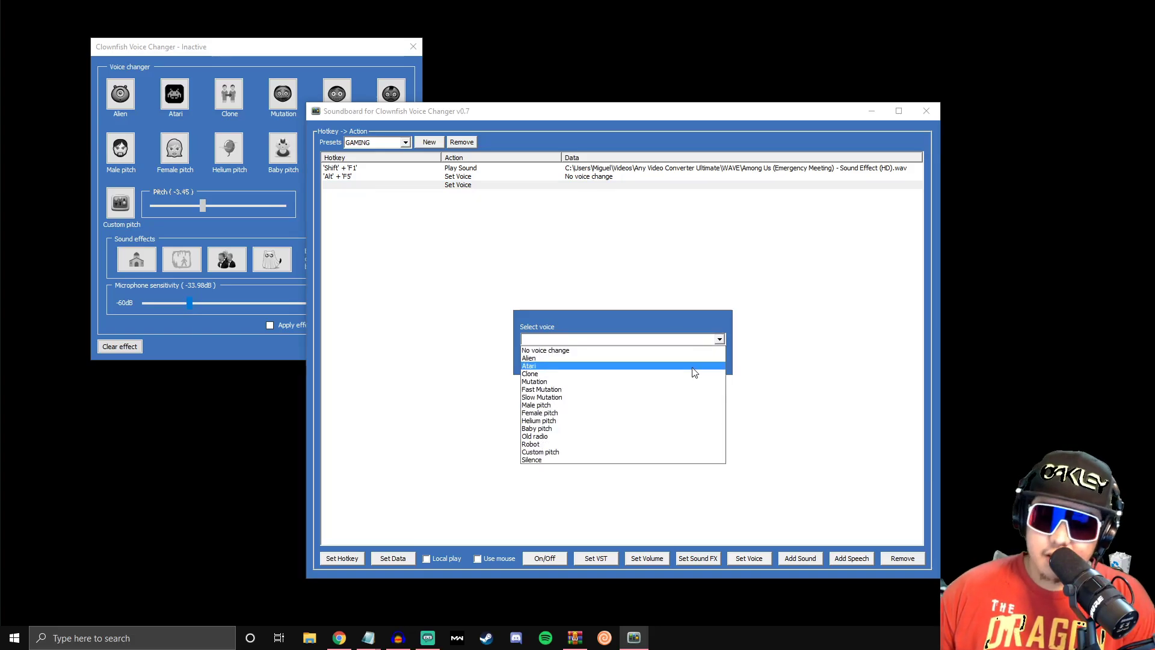
left_click(688, 406)
left_click(652, 360)
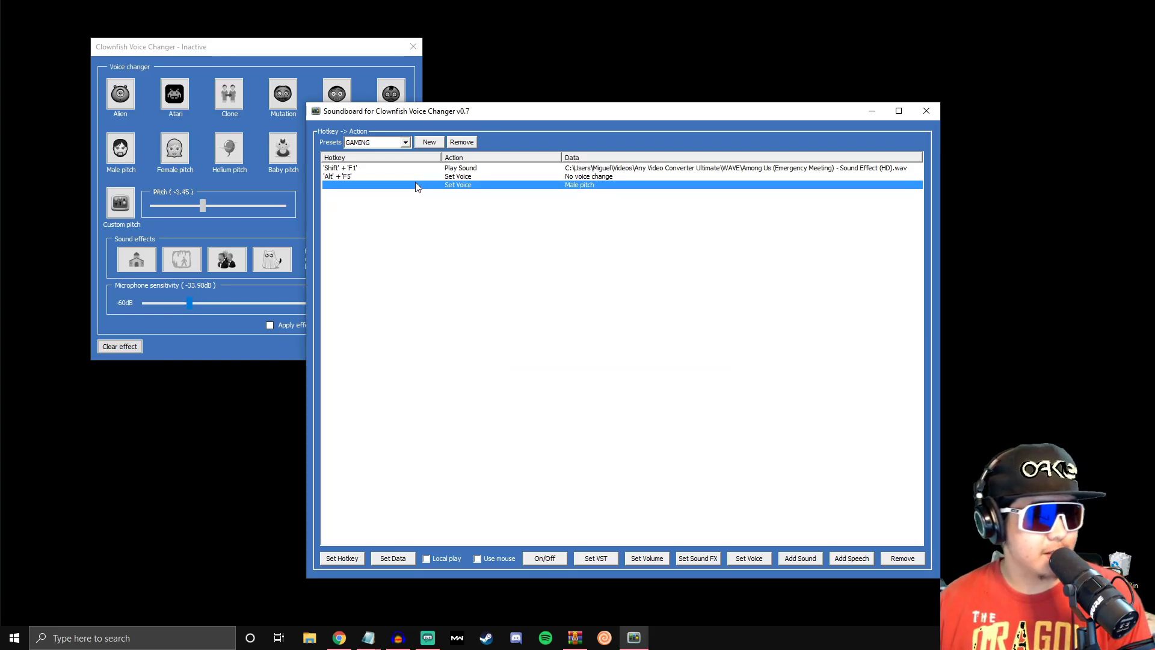
Step: Assign the hotkey Alt + F6 to the Male pitch action and switch to that voice with it
double_click(354, 187)
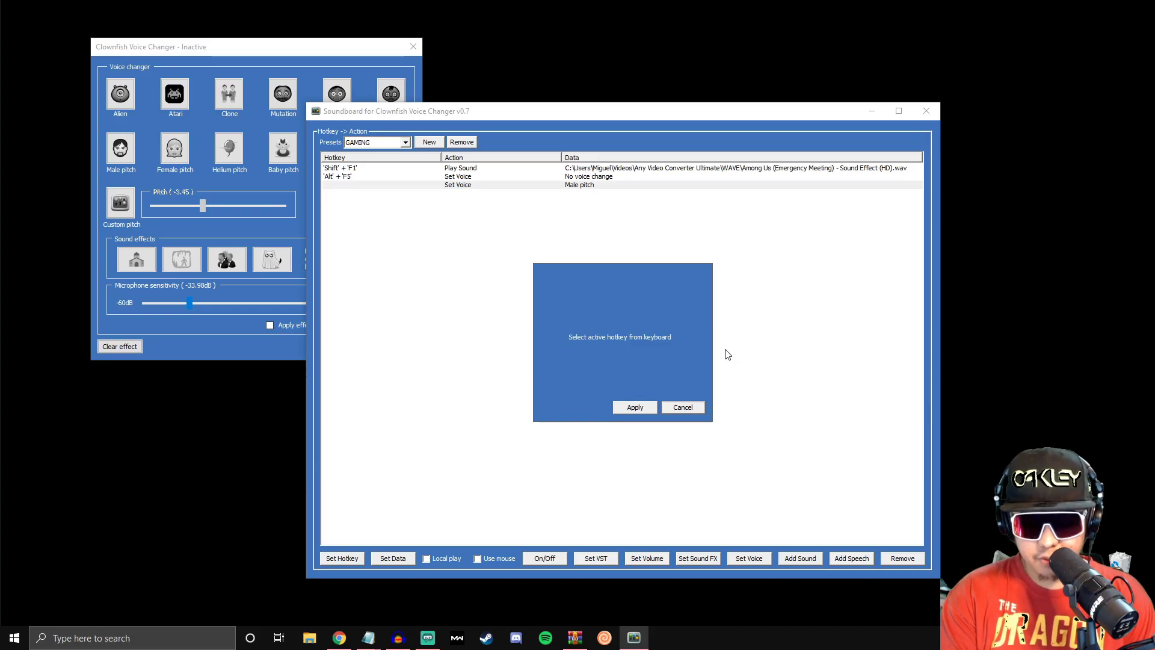
key("alt+F6")
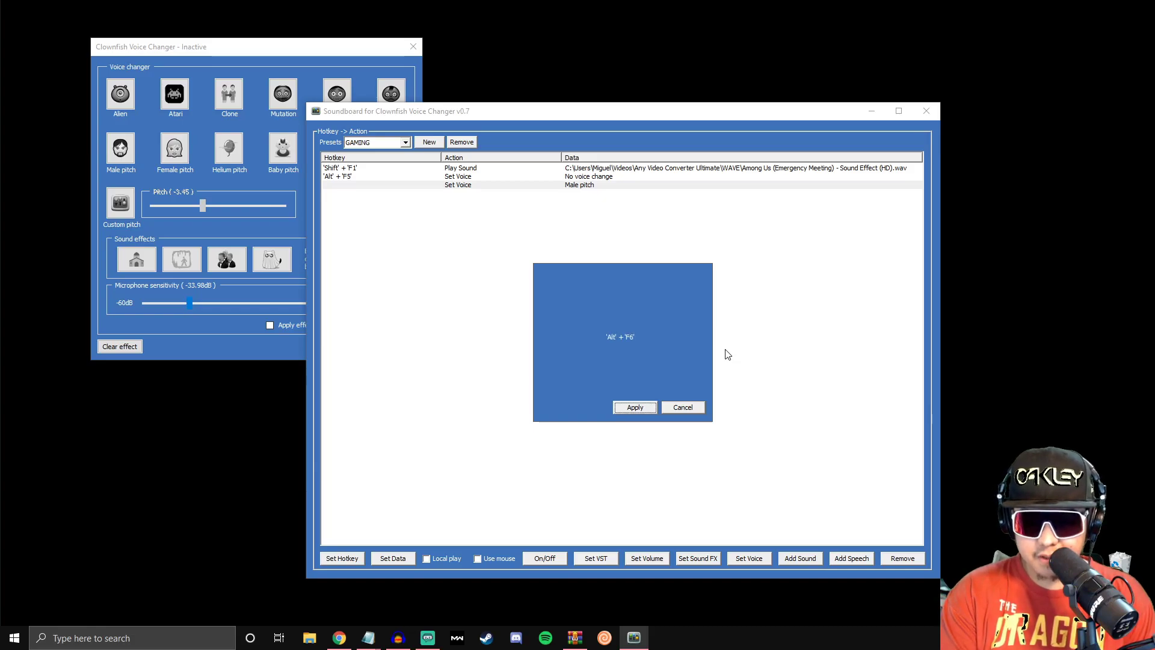
left_click(635, 408)
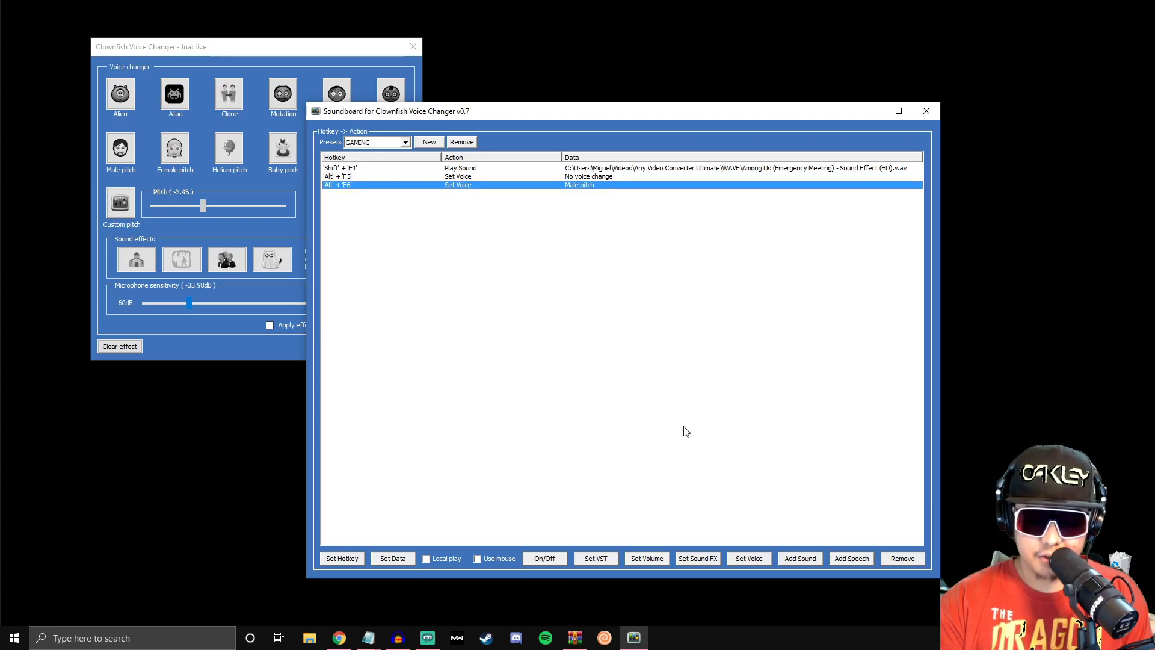
key("alt+F6")
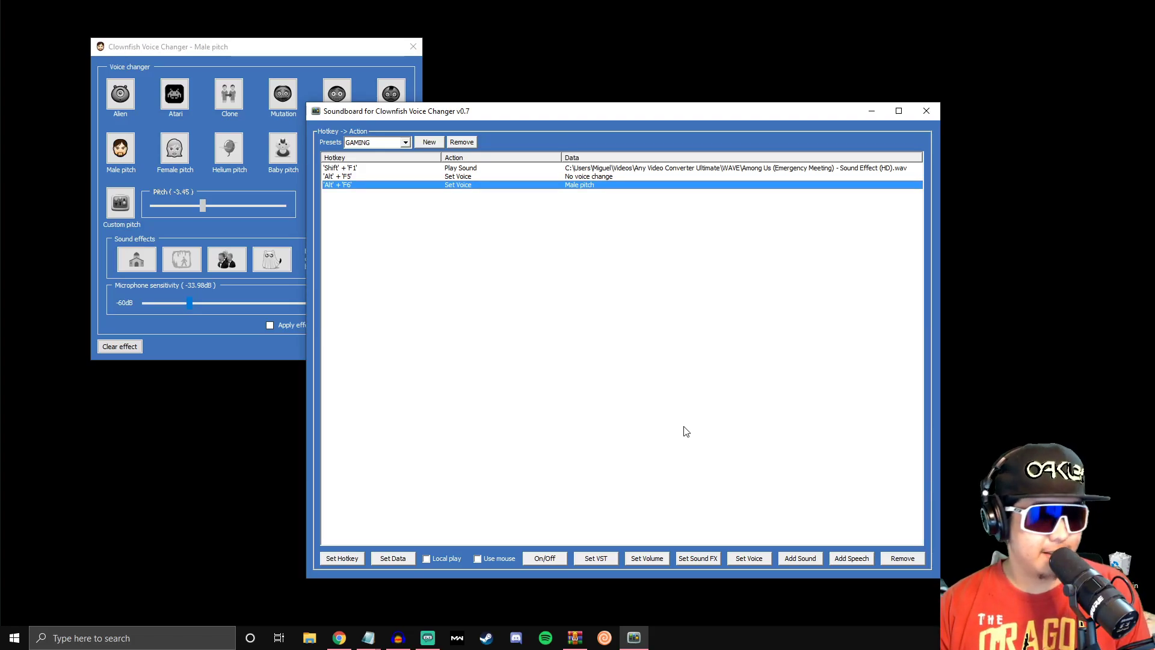